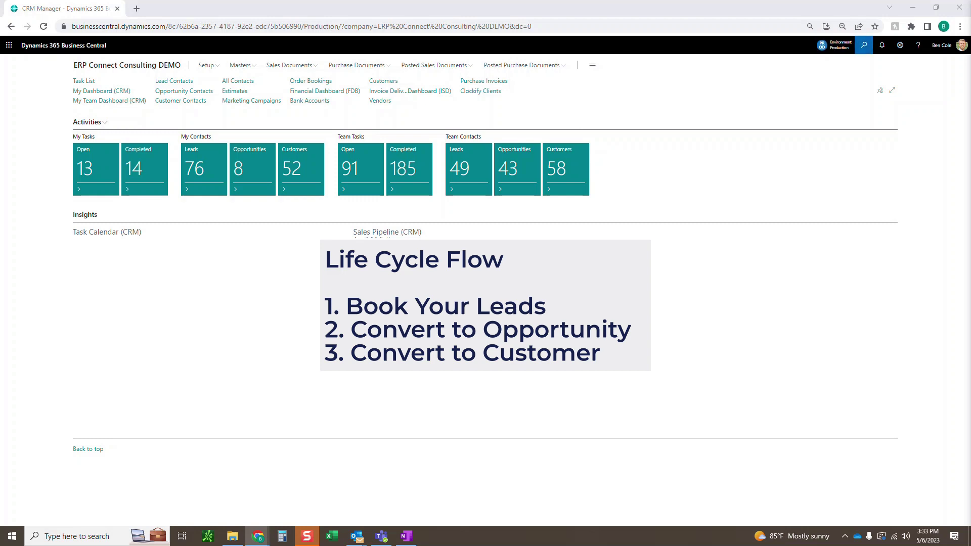
# Search for "lead" and open the Leads Contacts (CRM) list
pyautogui.click(863, 45)
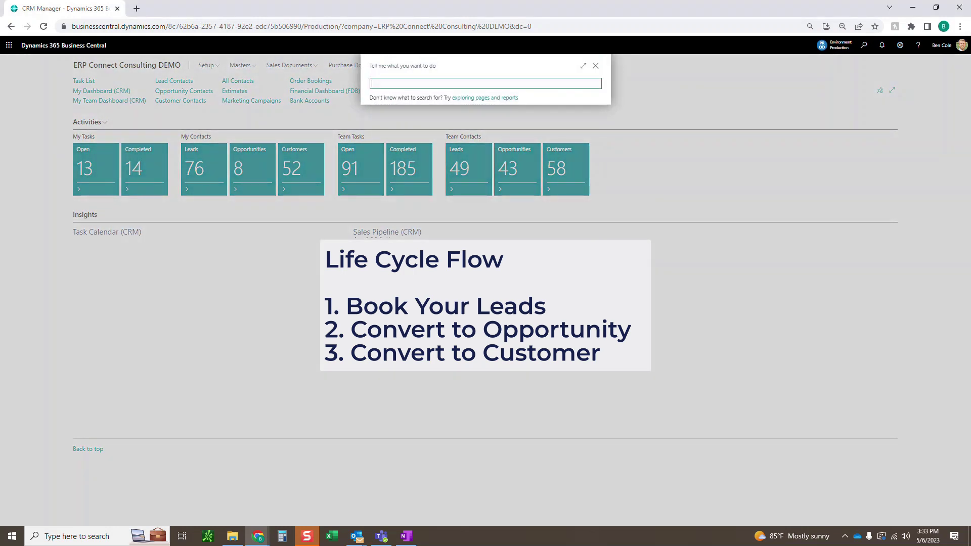
pyautogui.write('lead')
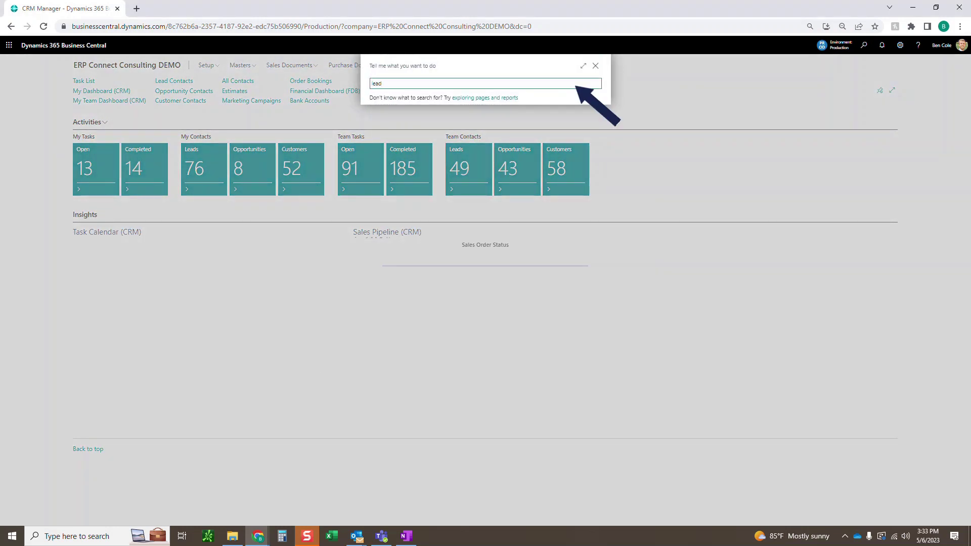
pyautogui.press('Down')
pyautogui.press('Down')
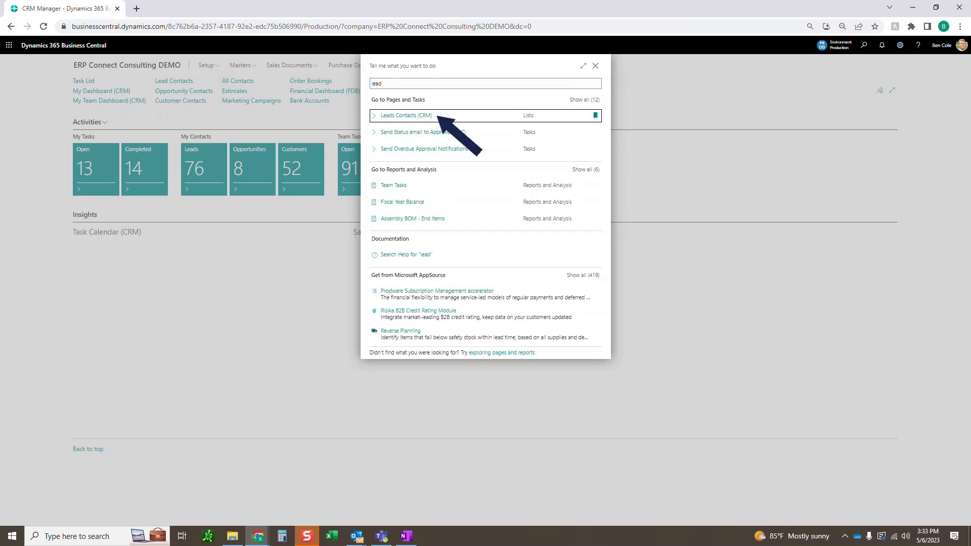
pyautogui.press('Return')
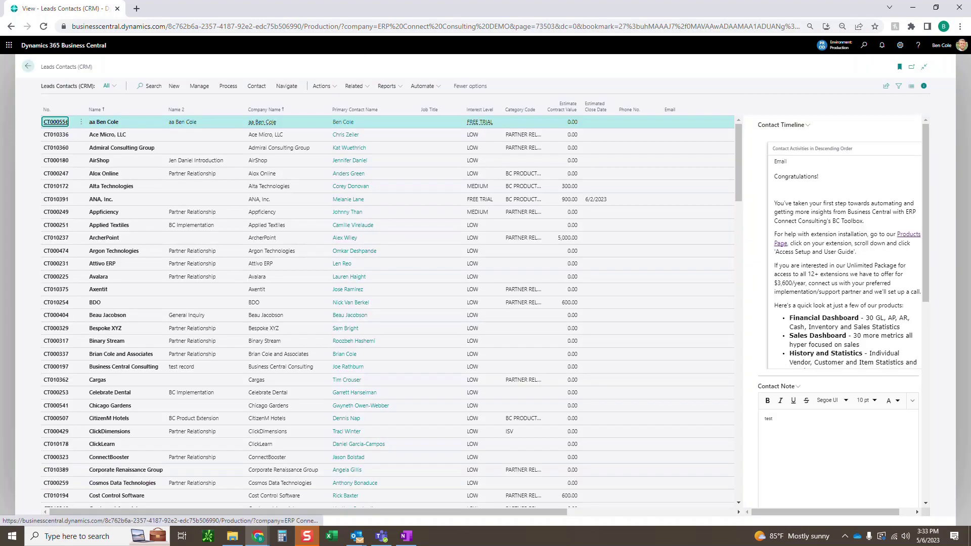
# Look through the rows of the leads list and the additional columns such as salesperson code and partner relationship
pyautogui.scroll(-12, 354, 273)
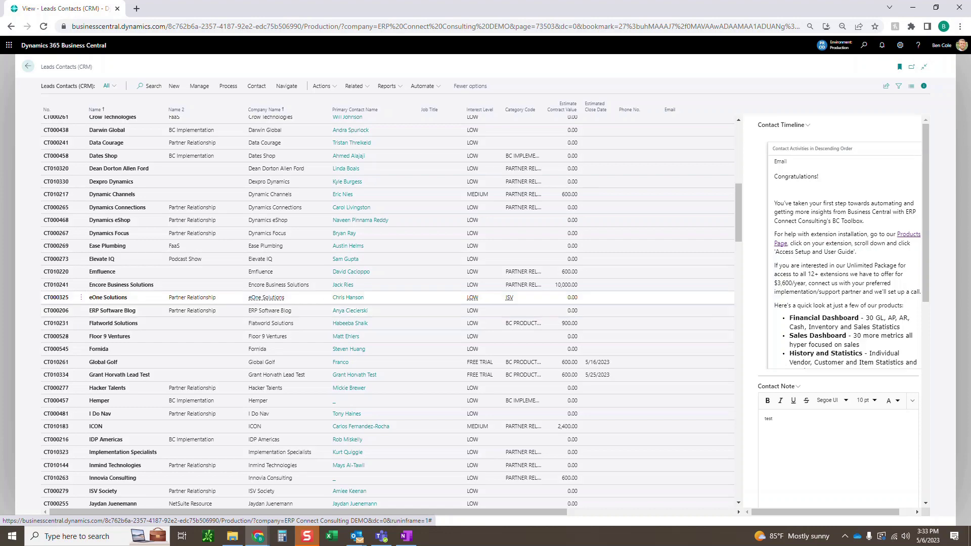
pyautogui.scroll(-7, 354, 291)
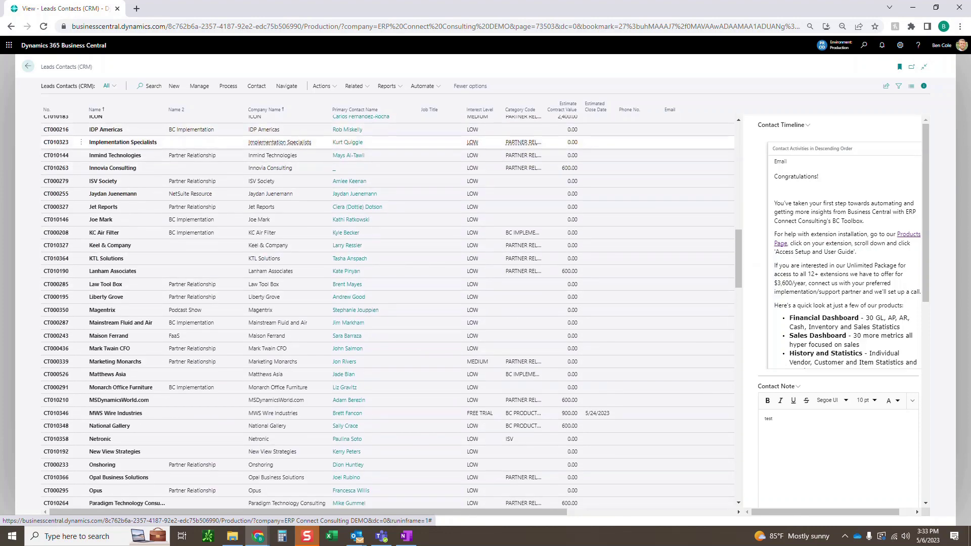
pyautogui.scroll(-5, 388, 311)
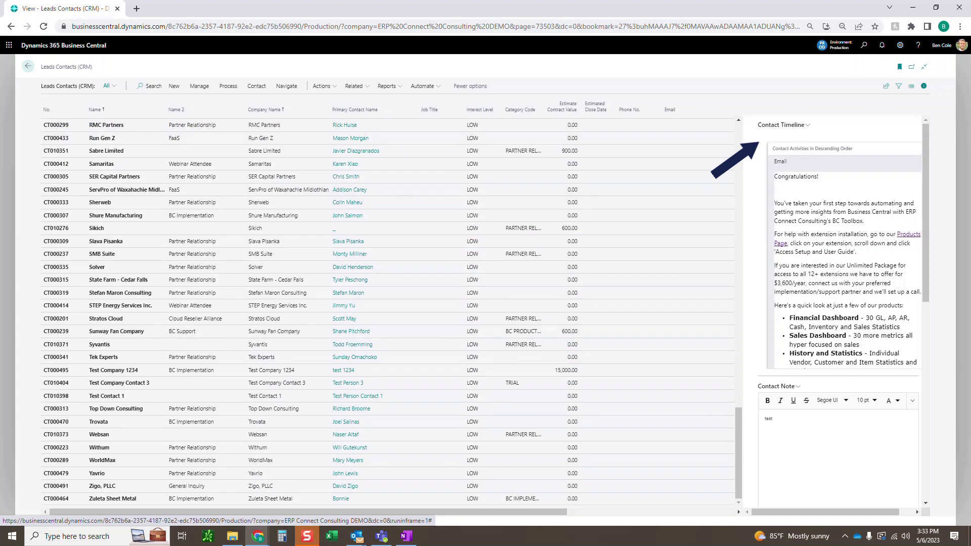
pyautogui.scroll(-6, 844, 255)
pyautogui.scroll(6, 844, 255)
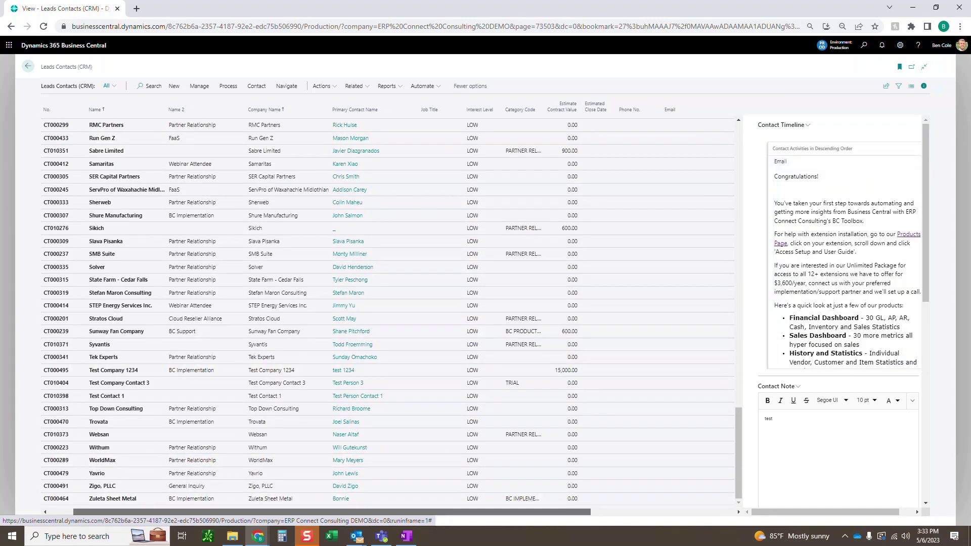
pyautogui.moveTo(332, 512); pyautogui.dragTo(475, 511)
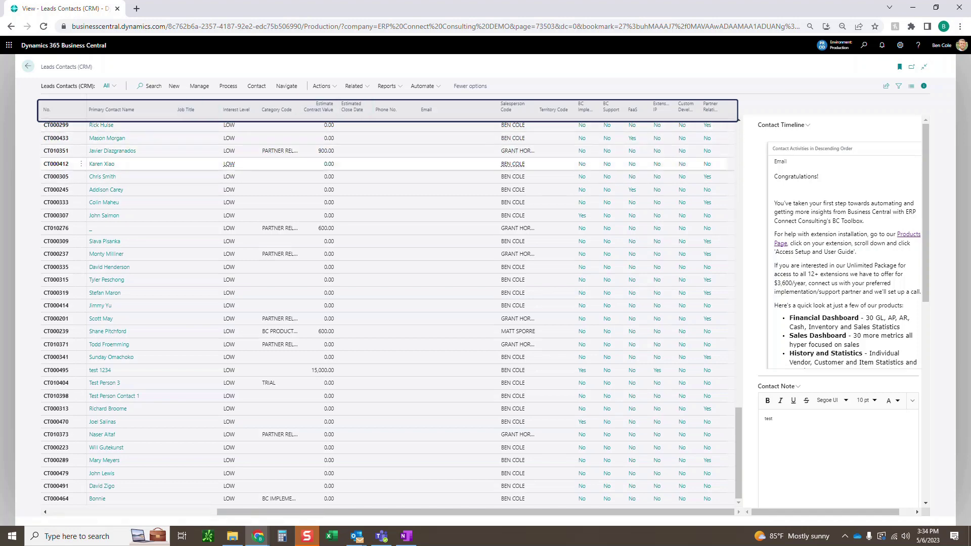
# Search the leads list for "test" and open the lead card of Test Company Contact 3
pyautogui.click(149, 86)
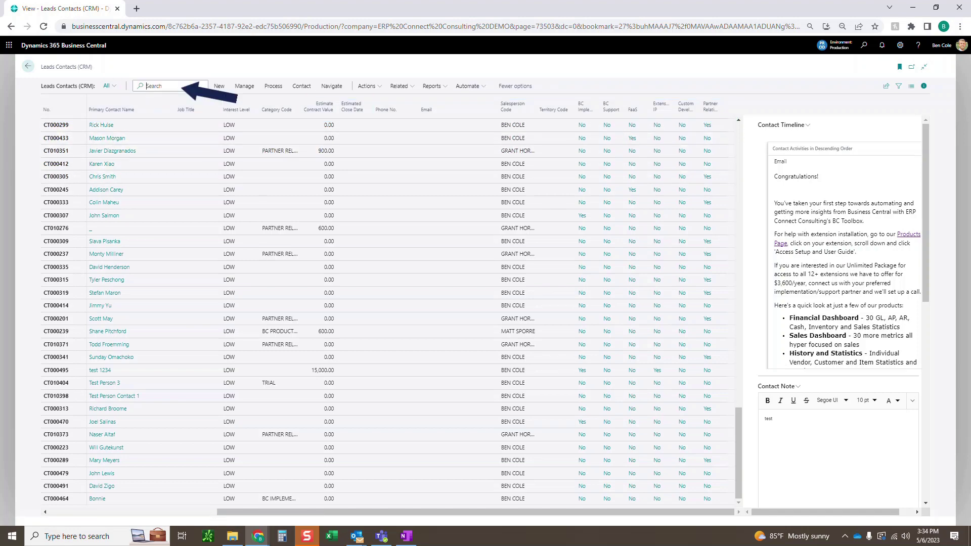
pyautogui.click(219, 86)
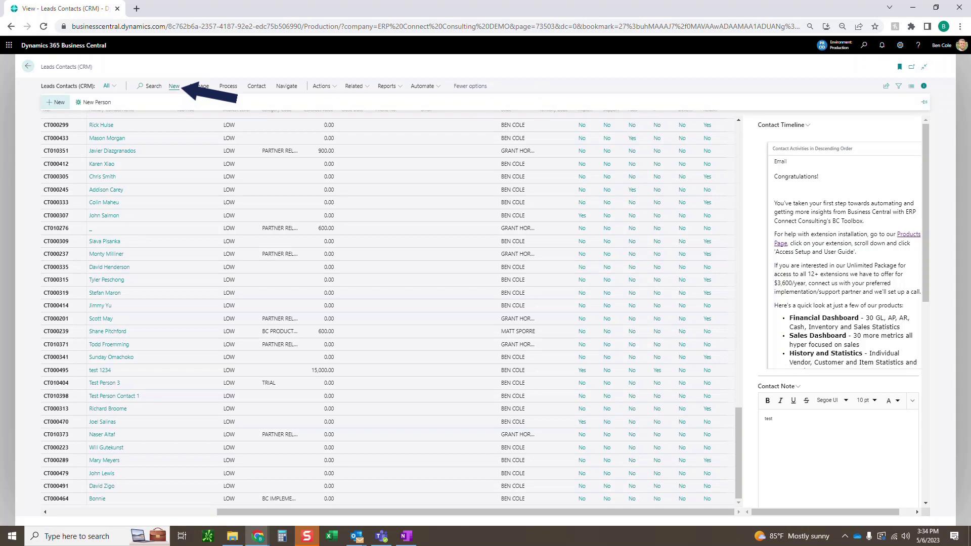
pyautogui.click(150, 86)
pyautogui.write('test')
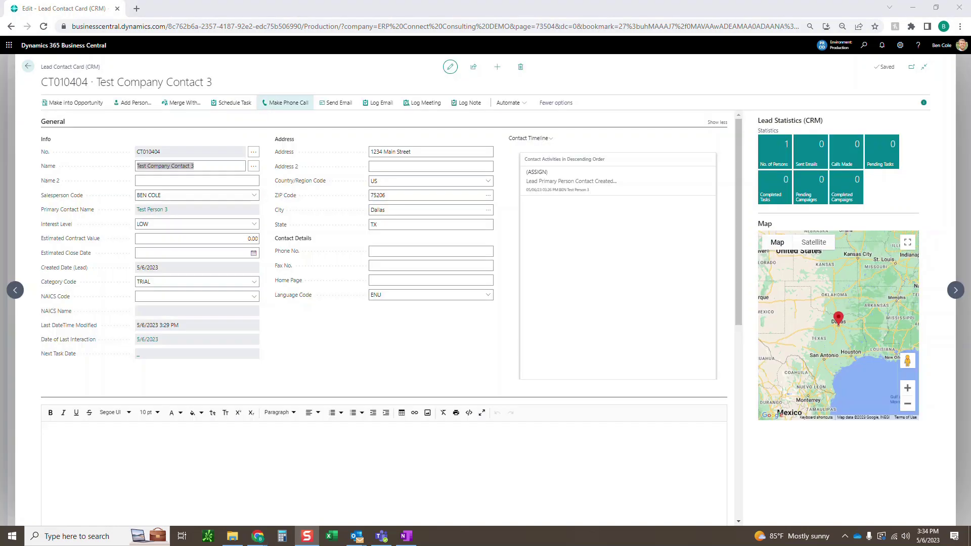
pyautogui.hotkey('alt', 'Tab')
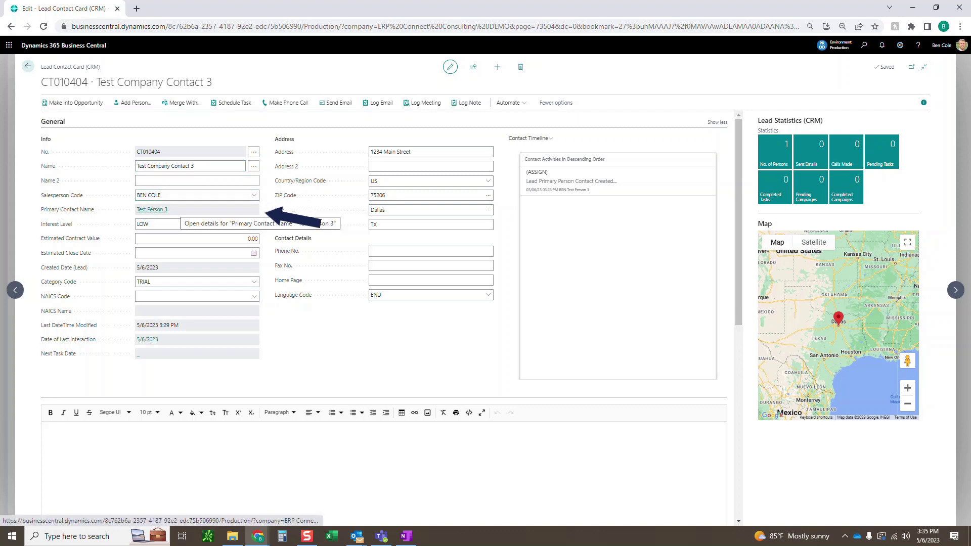
# In the primary contact's person profile, set Decision Maker Yes, the hobbies Golf and Ski, and End User - Executive, and close the card
pyautogui.click(152, 209)
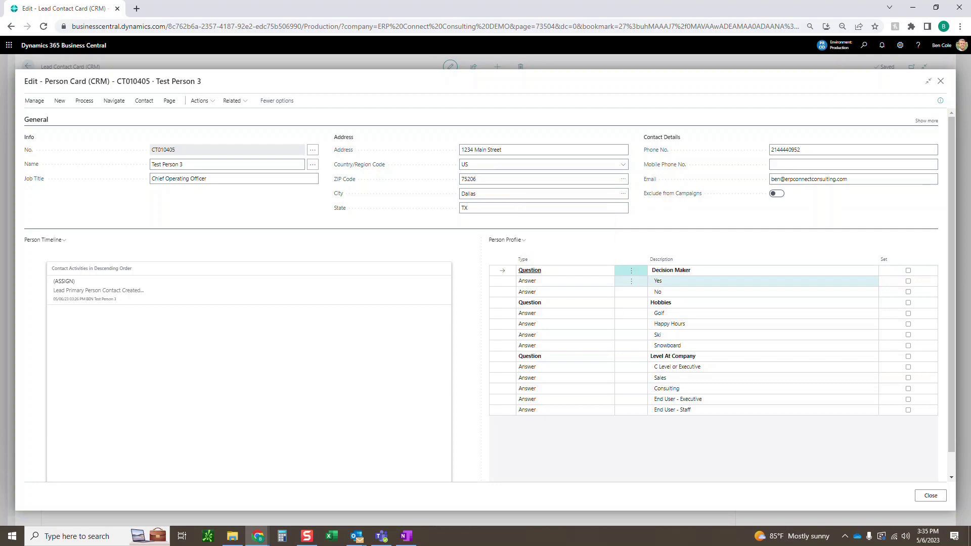
pyautogui.click(900, 281)
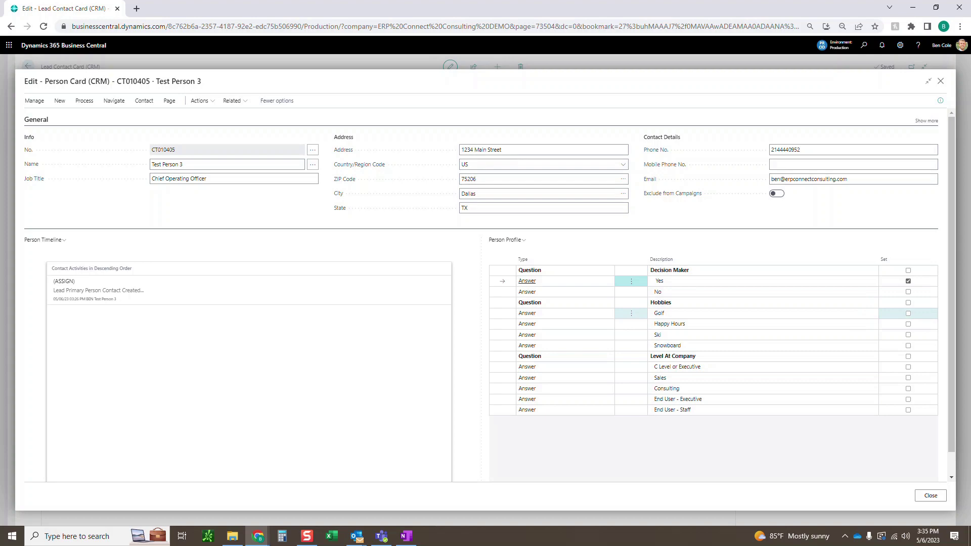
pyautogui.click(908, 312)
pyautogui.click(907, 335)
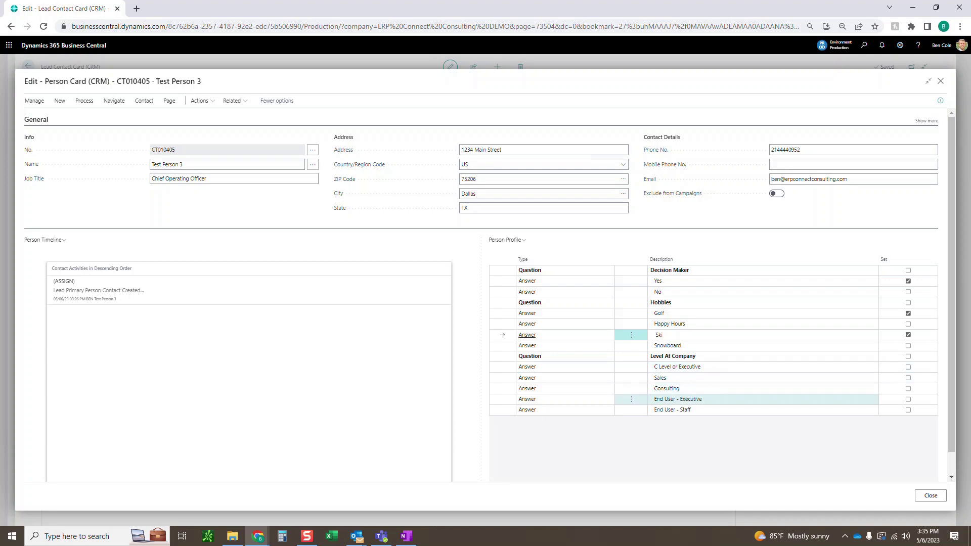
pyautogui.click(907, 399)
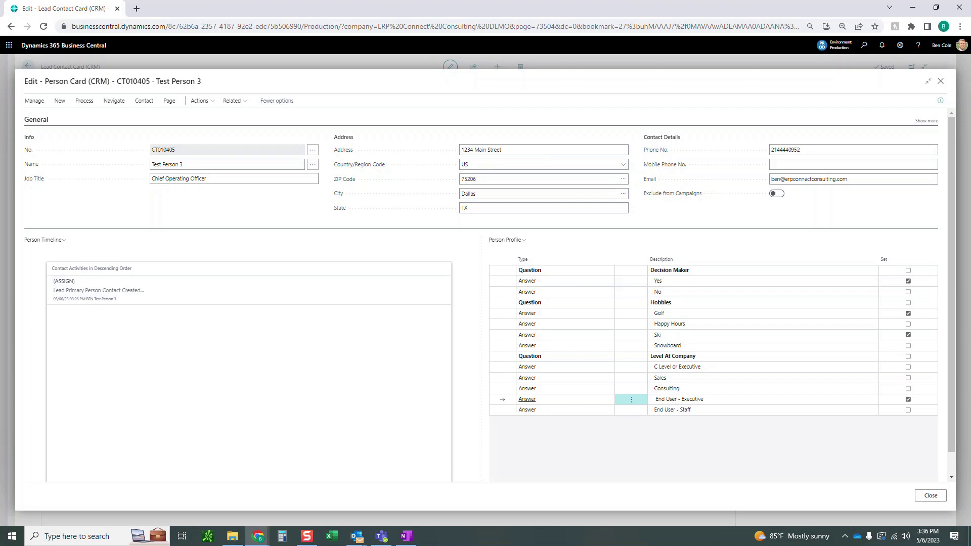
pyautogui.click(84, 101)
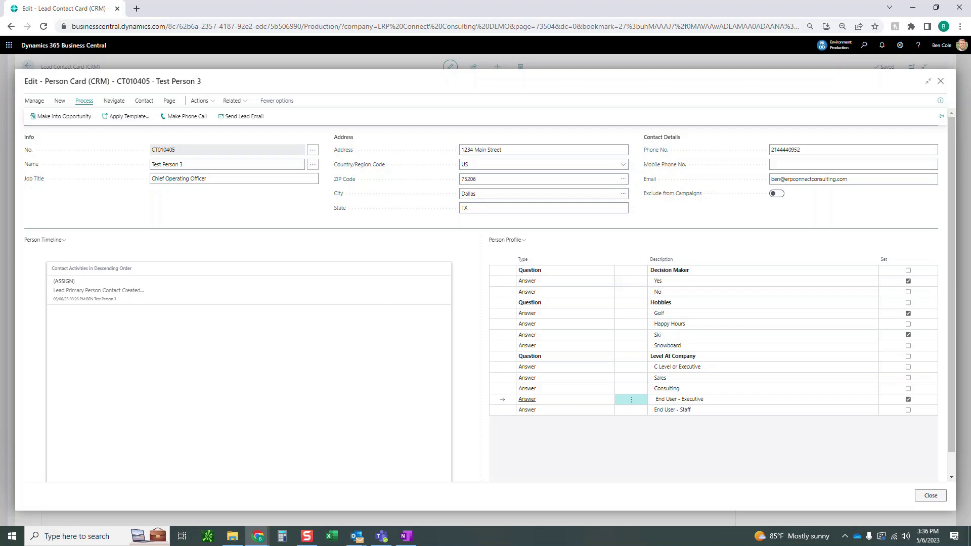
pyautogui.click(929, 495)
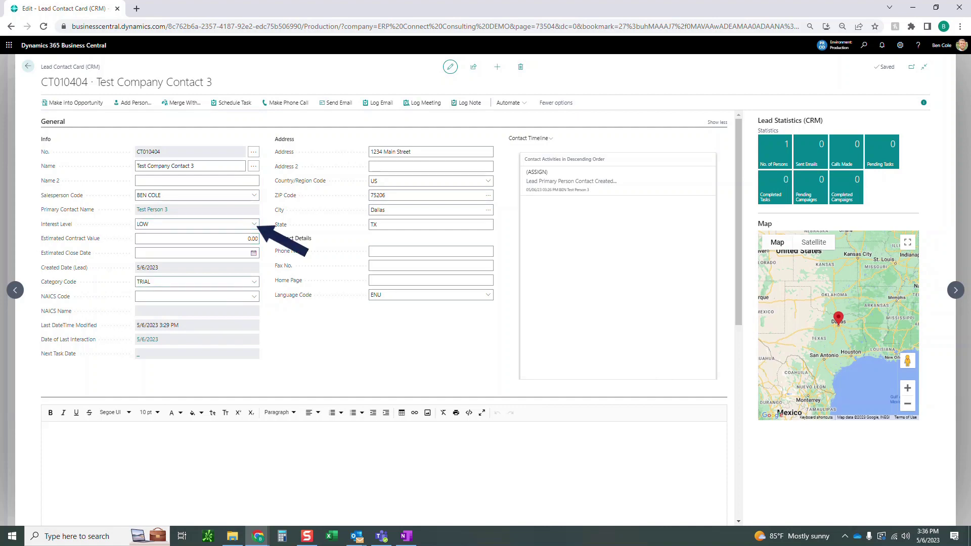
# Check the estimated close date field and the category code choices on the lead card without changing them
pyautogui.click(192, 253)
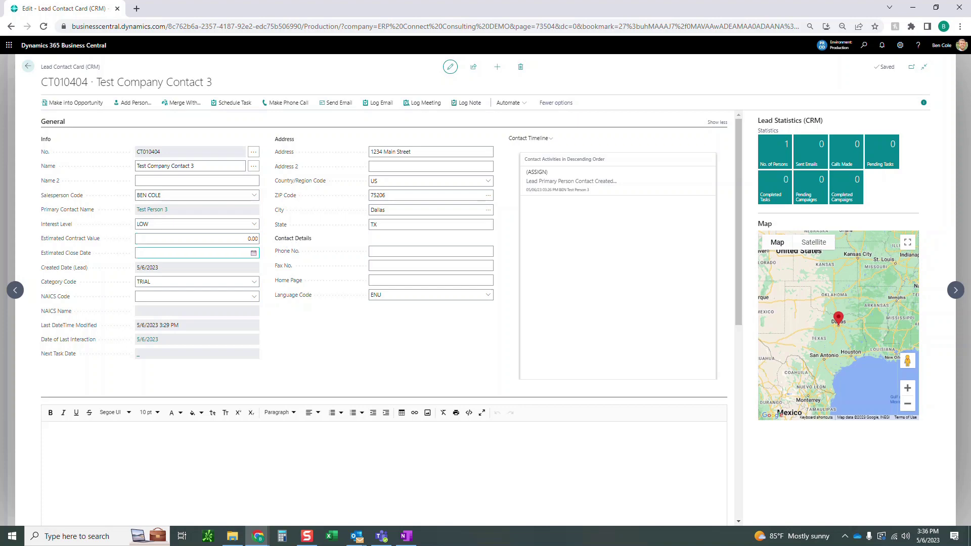
pyautogui.click(254, 281)
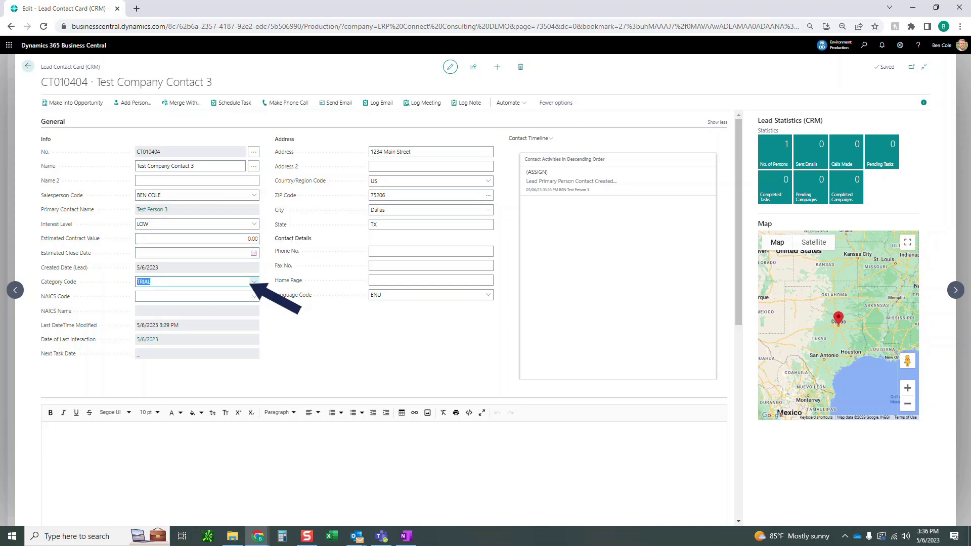
pyautogui.scroll(2, 233, 337)
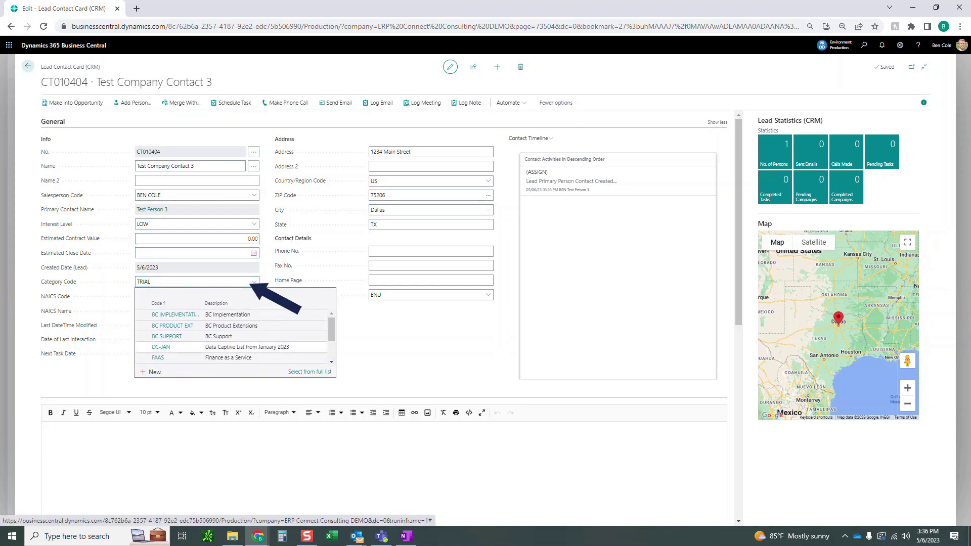
pyautogui.press('Tab')
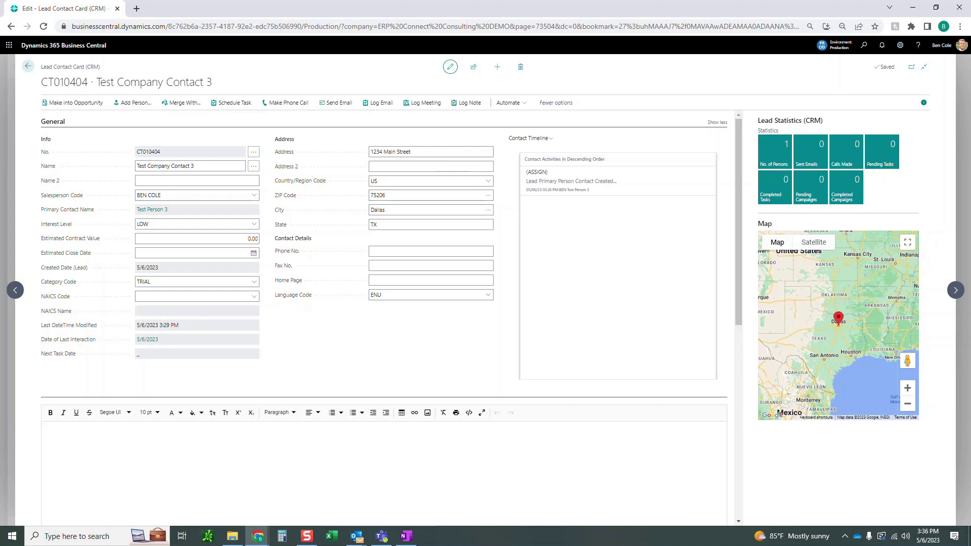
# Enter the note "This is a test note for our demo" in the lead card's text area
pyautogui.scroll(-2, 384, 304)
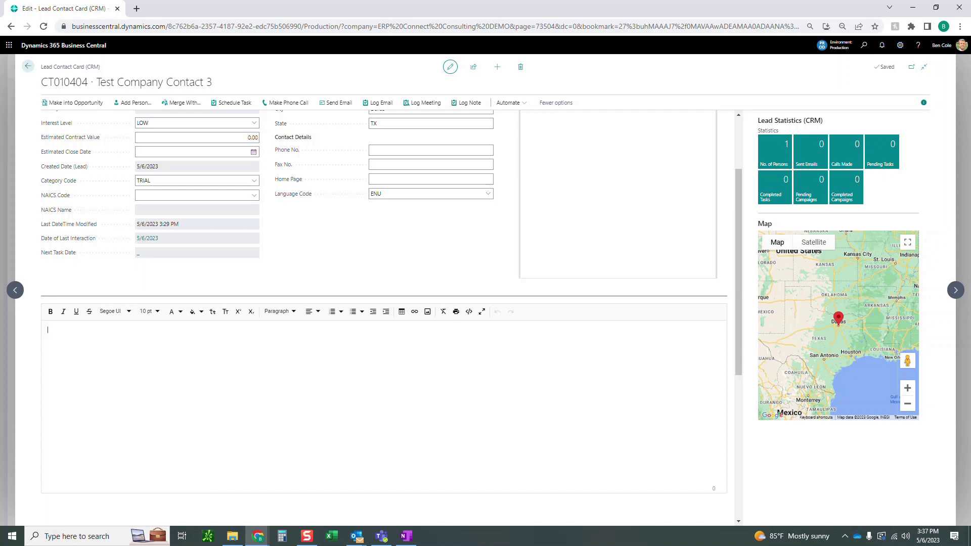
pyautogui.write('This is a test note for our demo')
pyautogui.scroll(2, 618, 180)
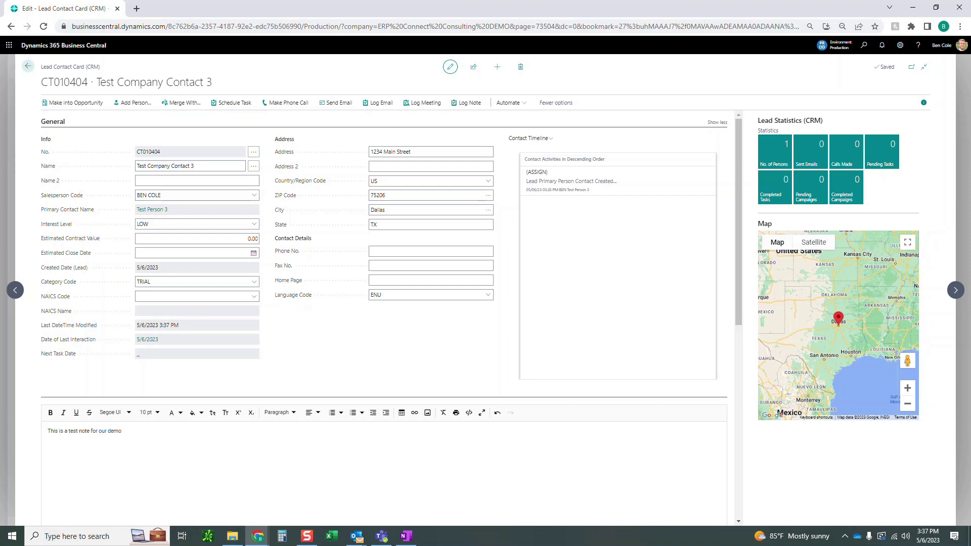
# Set the Software answer in the lead profile of the lead card
pyautogui.scroll(-3, 384, 304)
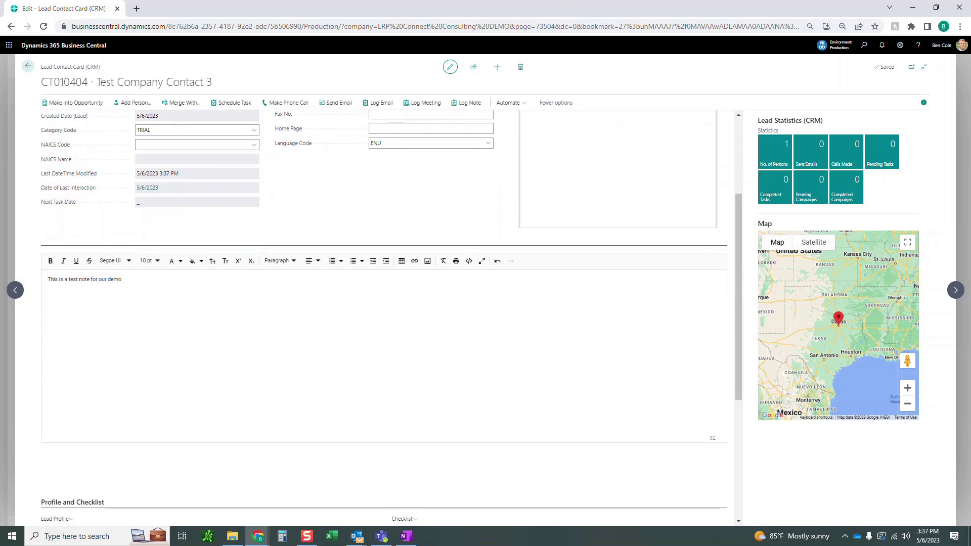
pyautogui.scroll(-4, 385, 304)
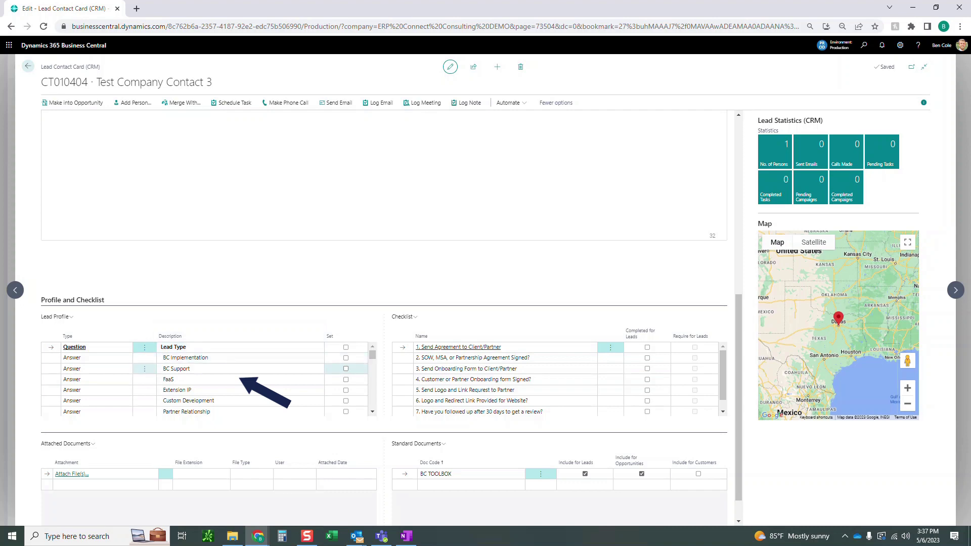
pyautogui.scroll(-3, 208, 379)
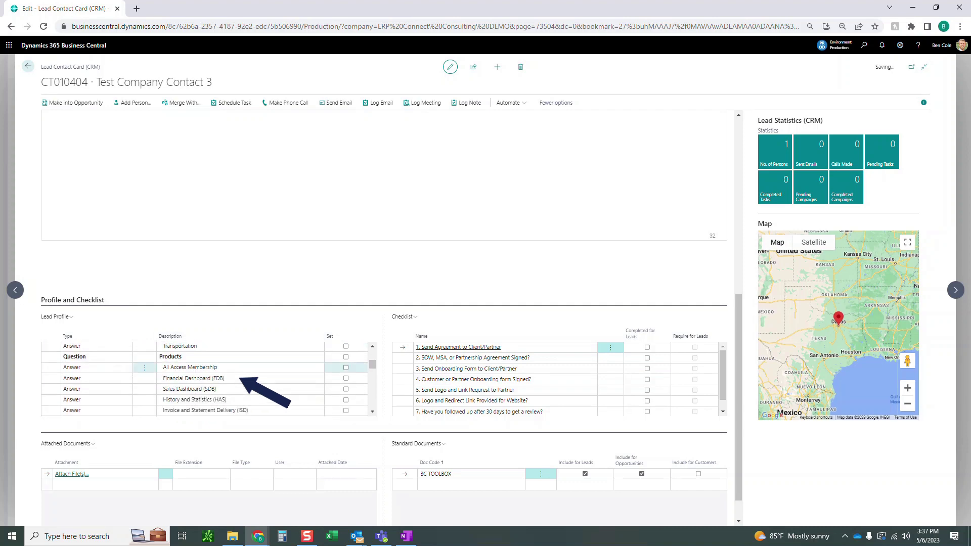
pyautogui.scroll(4, 207, 380)
pyautogui.scroll(-2, 207, 379)
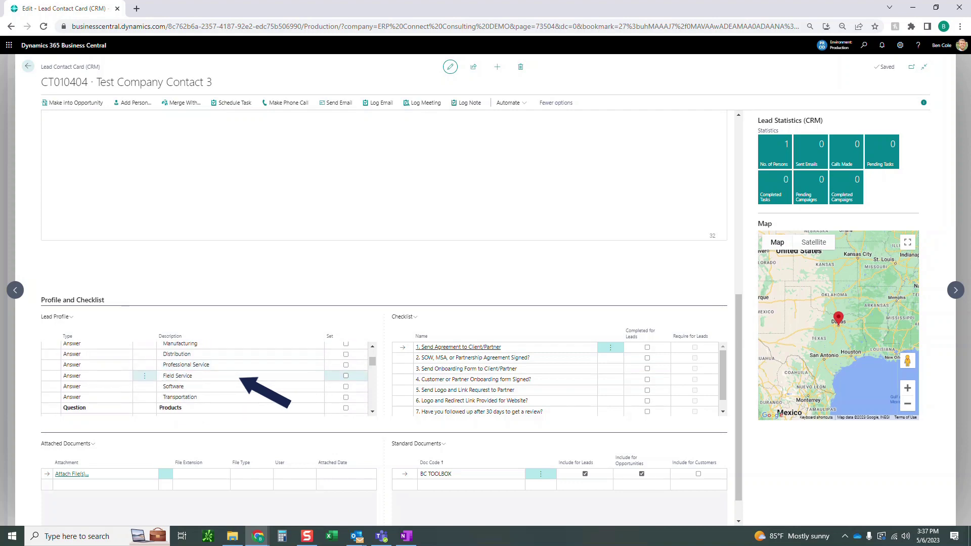
pyautogui.click(346, 386)
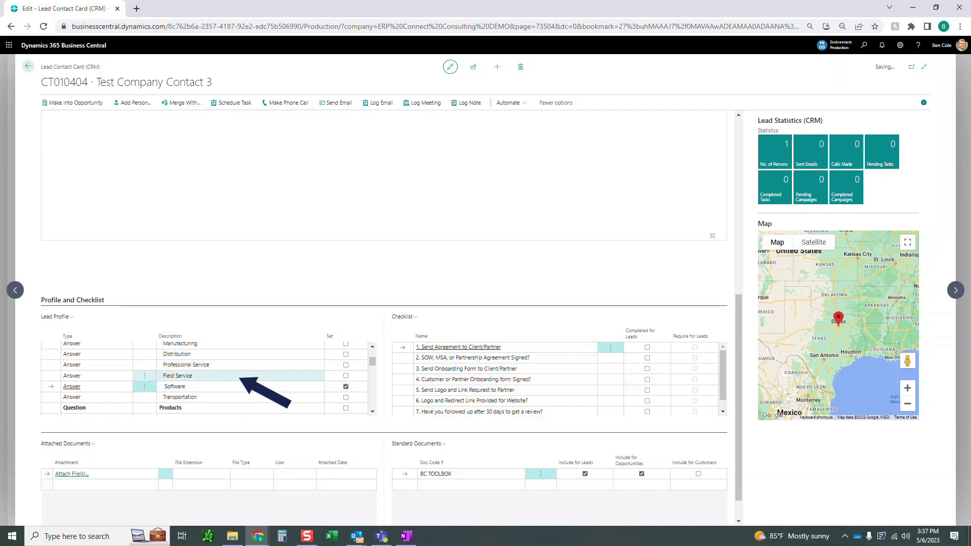
# Set Financial Dashboard (FDB), Sales Dashboard (SDB) and History and Statistics (HAS) under the lead profile's Products question
pyautogui.scroll(-2, 241, 378)
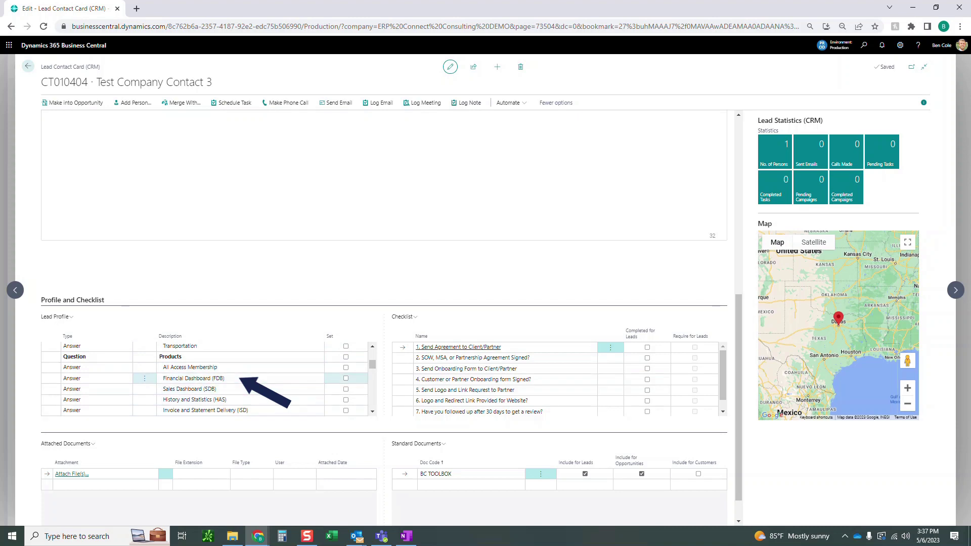
pyautogui.click(346, 378)
pyautogui.click(346, 388)
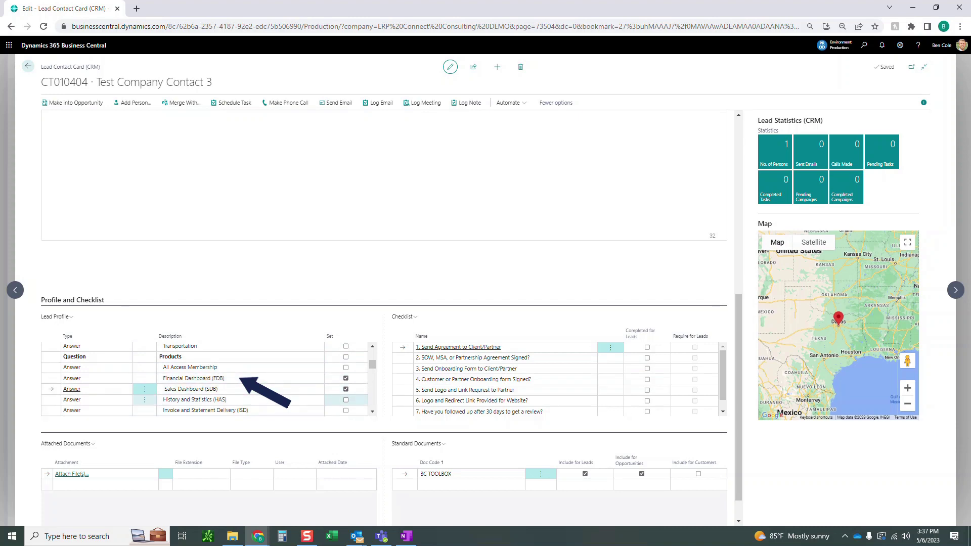
pyautogui.click(346, 399)
# Set the 51-100 answer under the Client Count question in the lead profile of the lead card
pyautogui.scroll(-1, 346, 400)
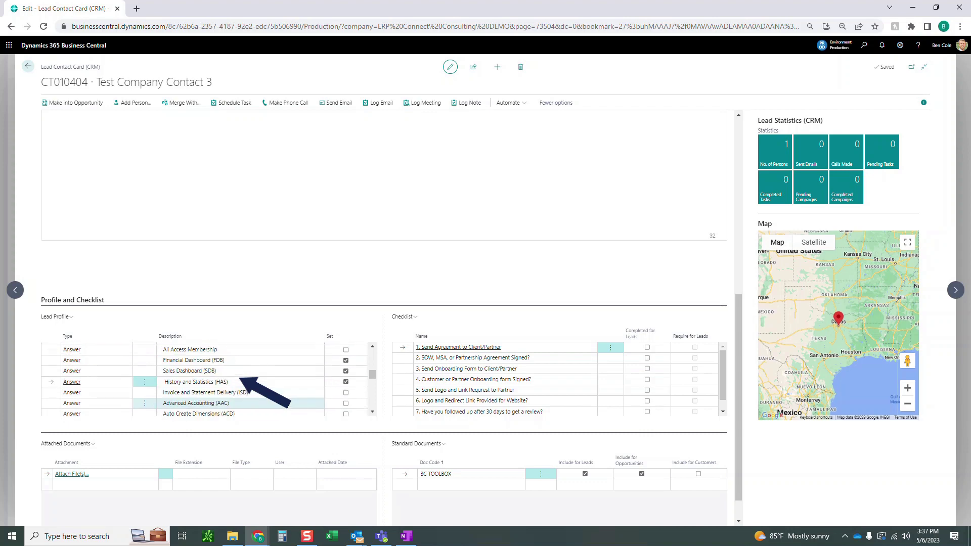
pyautogui.scroll(-8, 346, 400)
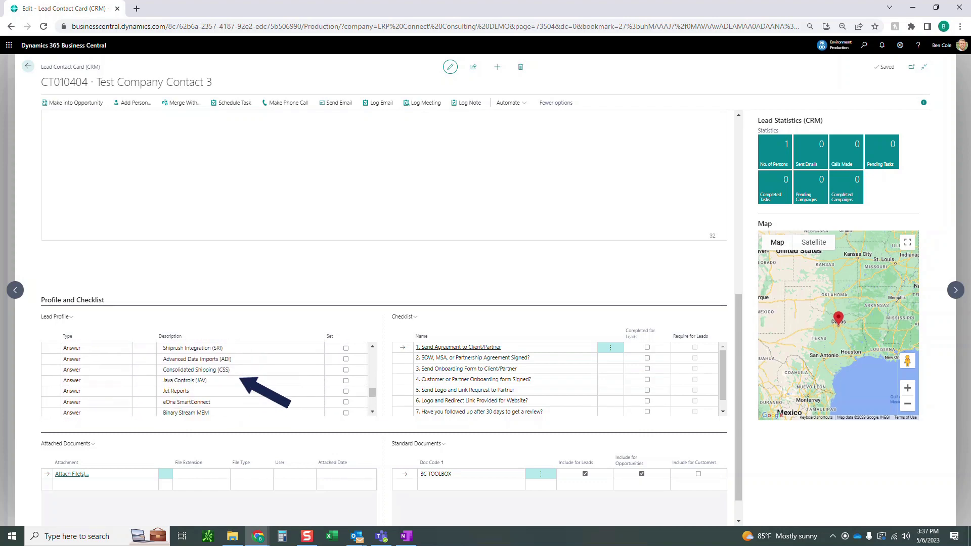
pyautogui.scroll(-1, 241, 378)
pyautogui.scroll(1, 240, 379)
pyautogui.scroll(-1, 240, 378)
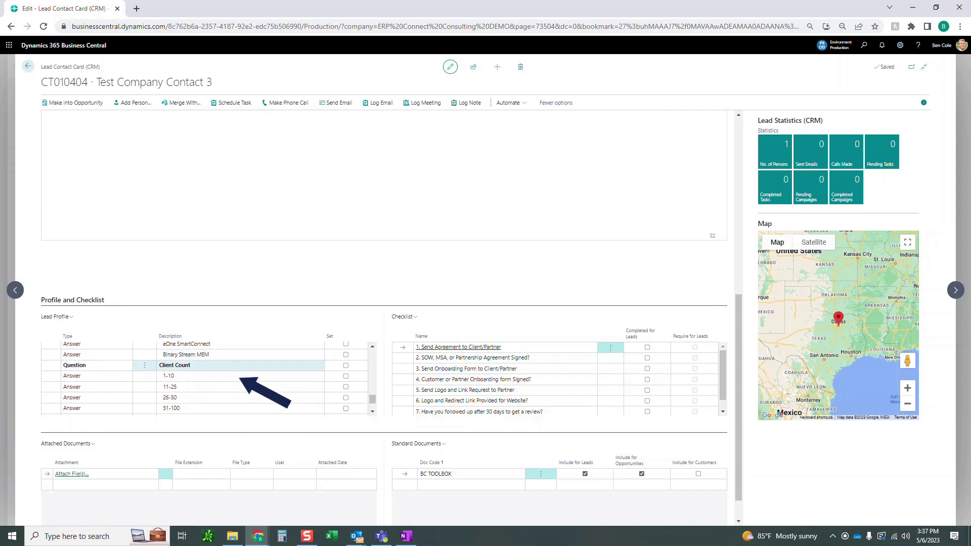
pyautogui.click(346, 378)
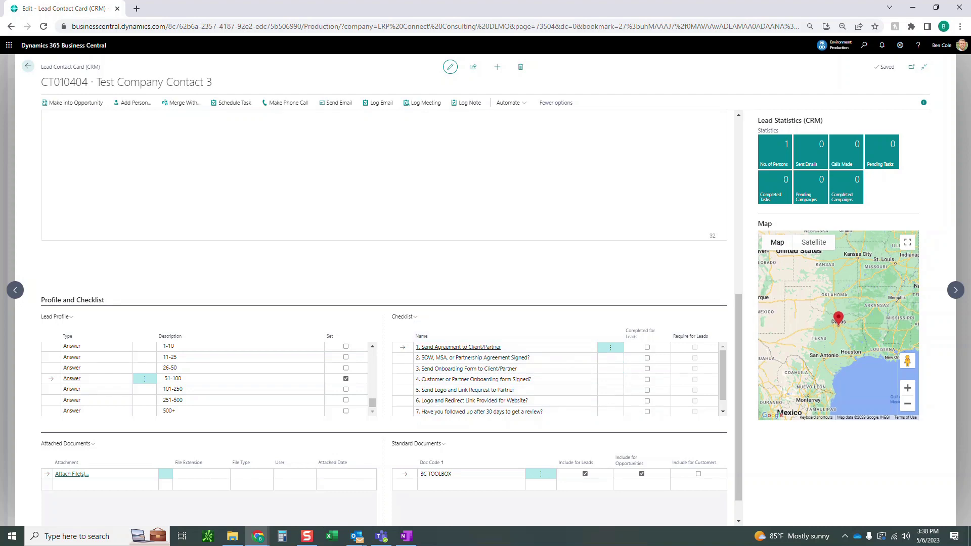
# Start an email to the lead using the FREE TRIAL email template
pyautogui.scroll(-1, 384, 364)
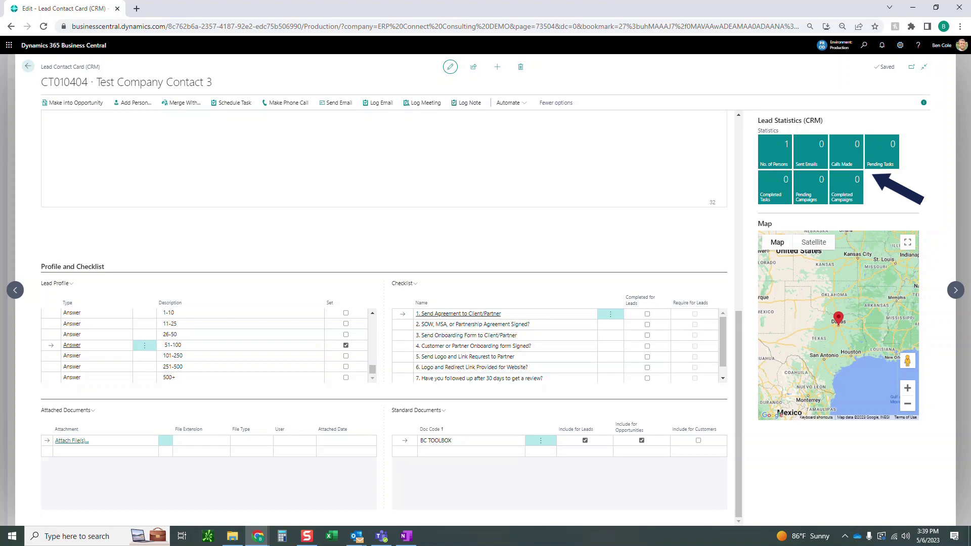
pyautogui.scroll(10, 385, 303)
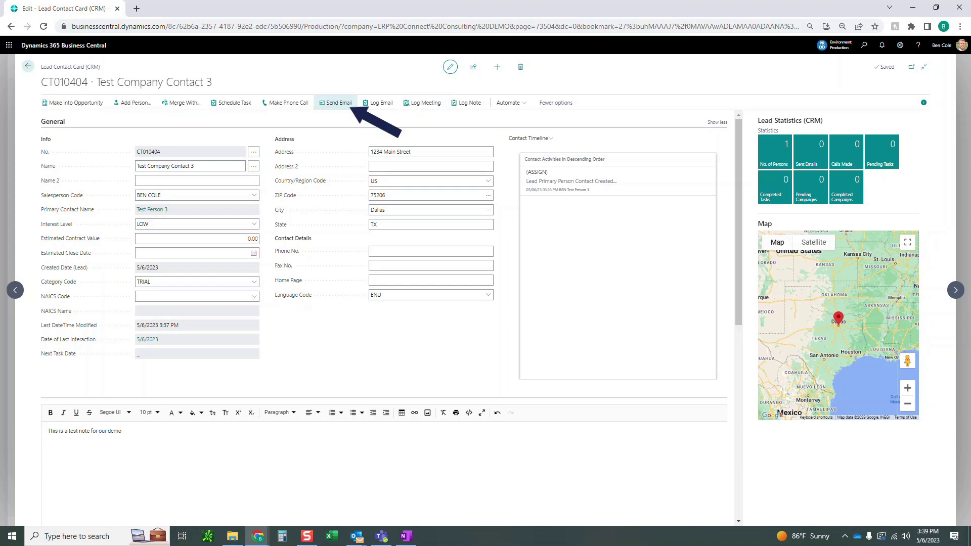
pyautogui.click(337, 103)
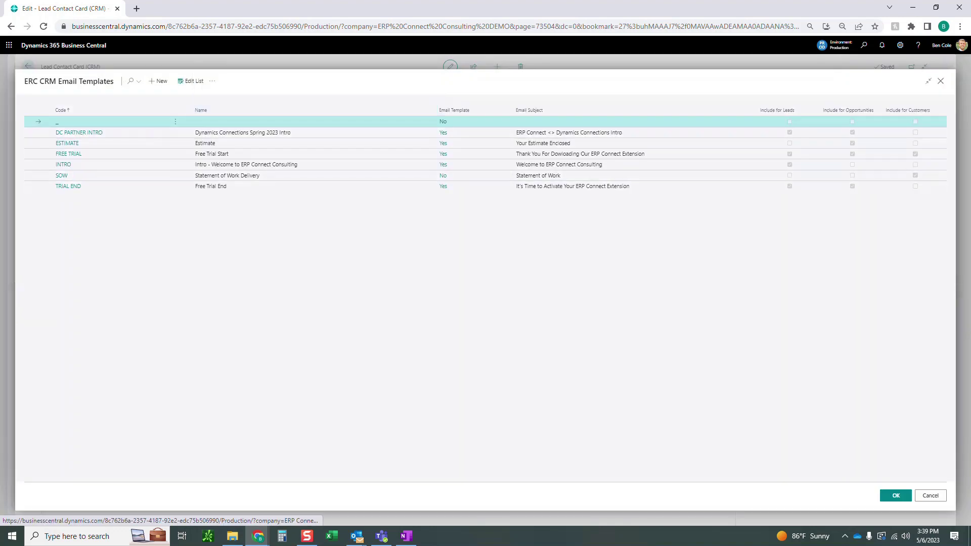
pyautogui.click(68, 154)
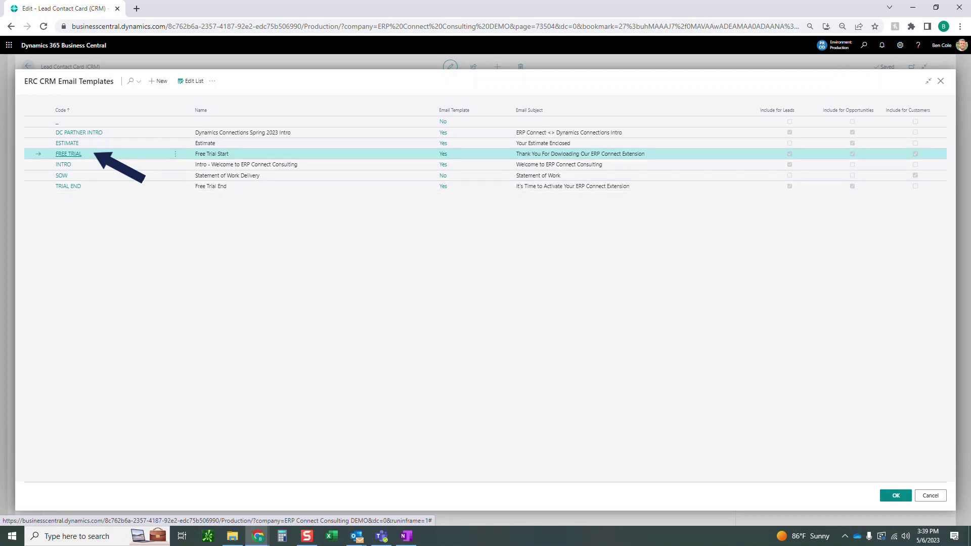
pyautogui.press('Return')
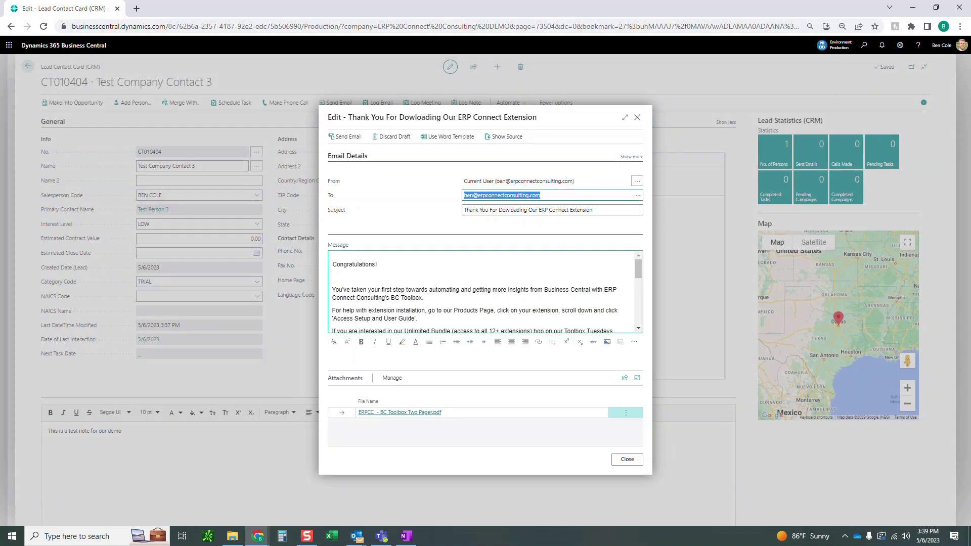
# Check the sender, recipient and message of the draft email and send it
pyautogui.moveTo(476, 181); pyautogui.dragTo(573, 181)
pyautogui.click(540, 195)
pyautogui.press('Tab')
pyautogui.click(454, 310)
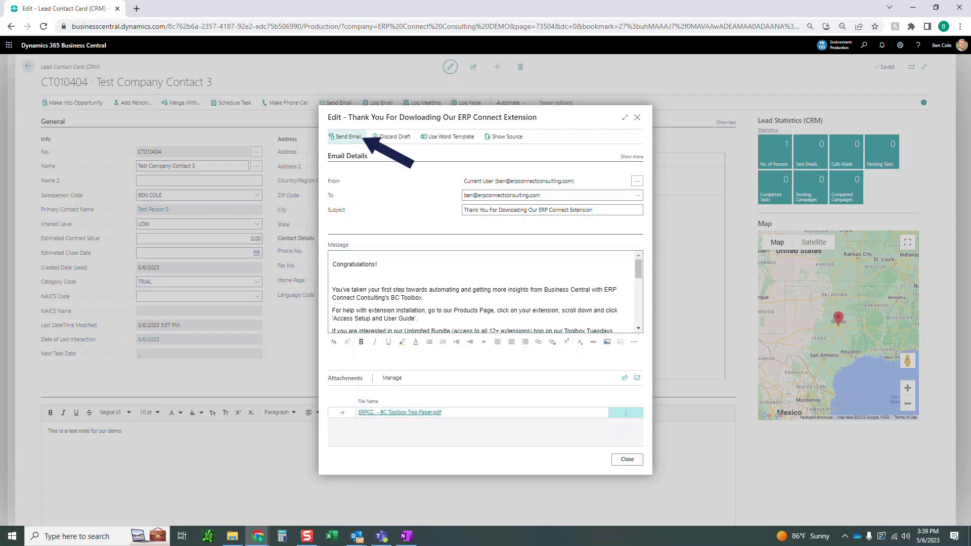
pyautogui.click(348, 137)
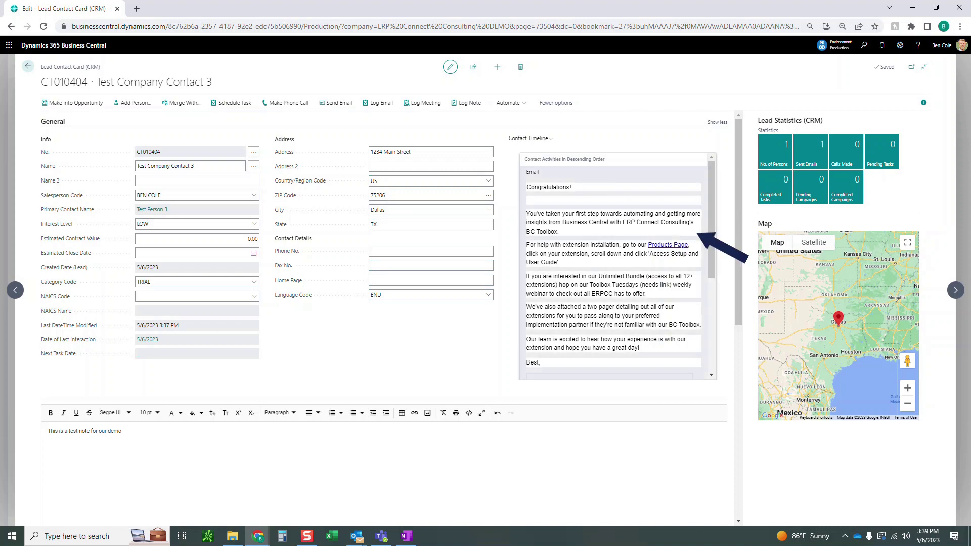
# Review the sent email's entry in the lead card's contact timeline, from the greeting through to the signature
pyautogui.scroll(-4, 617, 265)
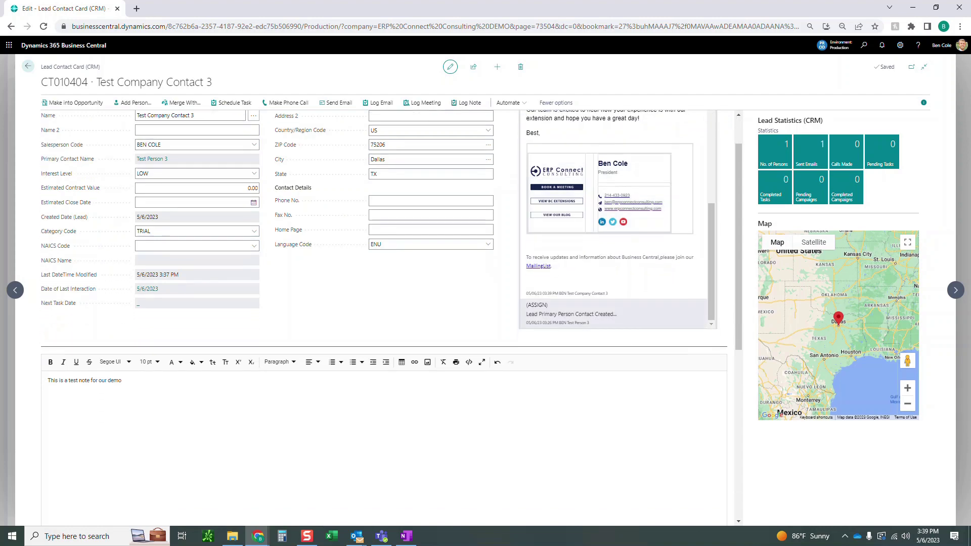
pyautogui.scroll(1, 385, 266)
pyautogui.scroll(1, 613, 266)
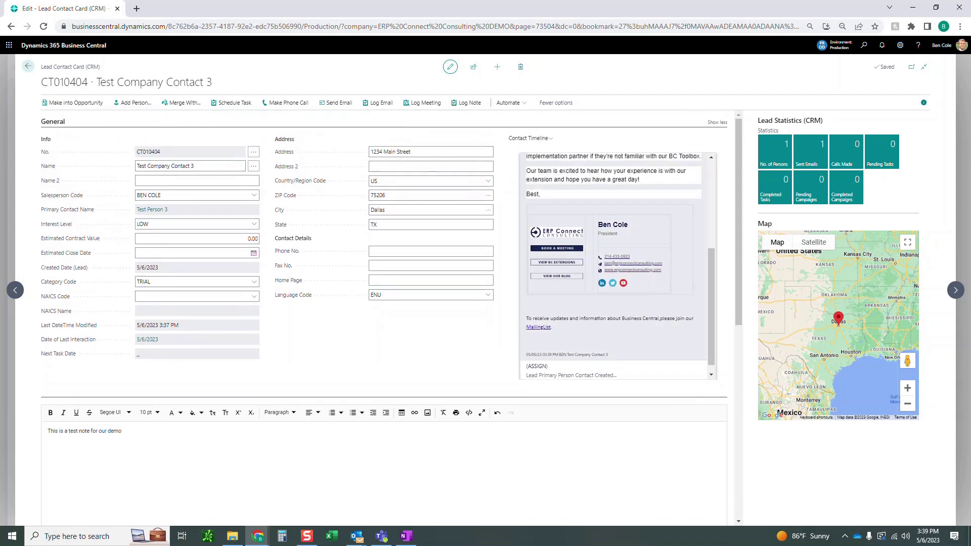
pyautogui.scroll(-1, 614, 265)
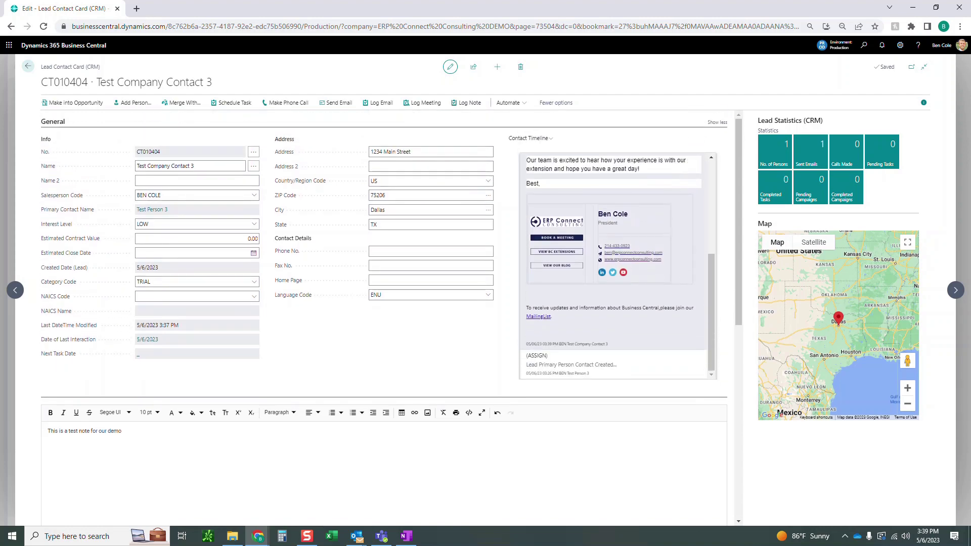
pyautogui.scroll(4, 617, 265)
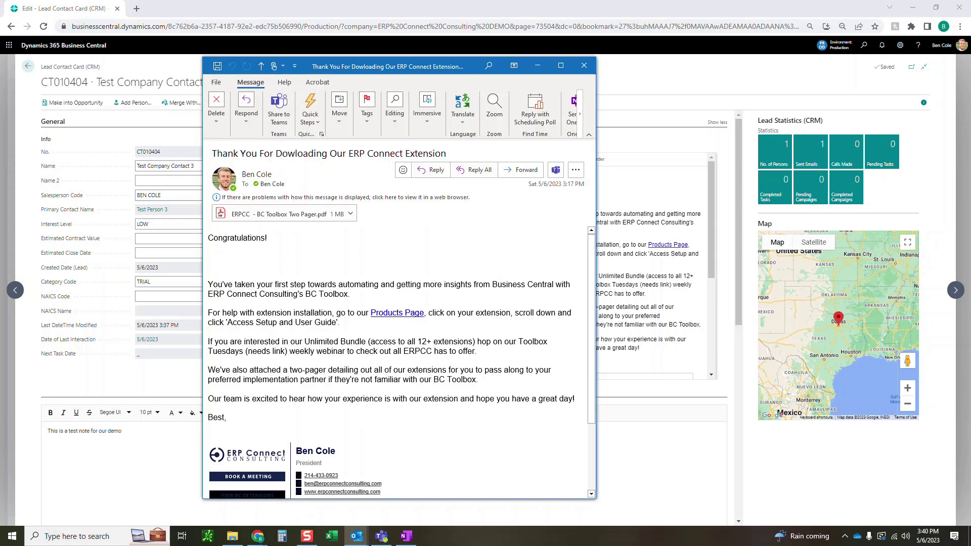
# Read through the received free trial email in the Outlook message window
pyautogui.moveTo(256, 285); pyautogui.dragTo(385, 369)
pyautogui.click(385, 369)
pyautogui.scroll(-2, 386, 370)
pyautogui.scroll(2, 386, 370)
# Open the email's BC Toolbox Two Pager PDF, look through both pages, and close the PDF and the message
pyautogui.click(279, 214)
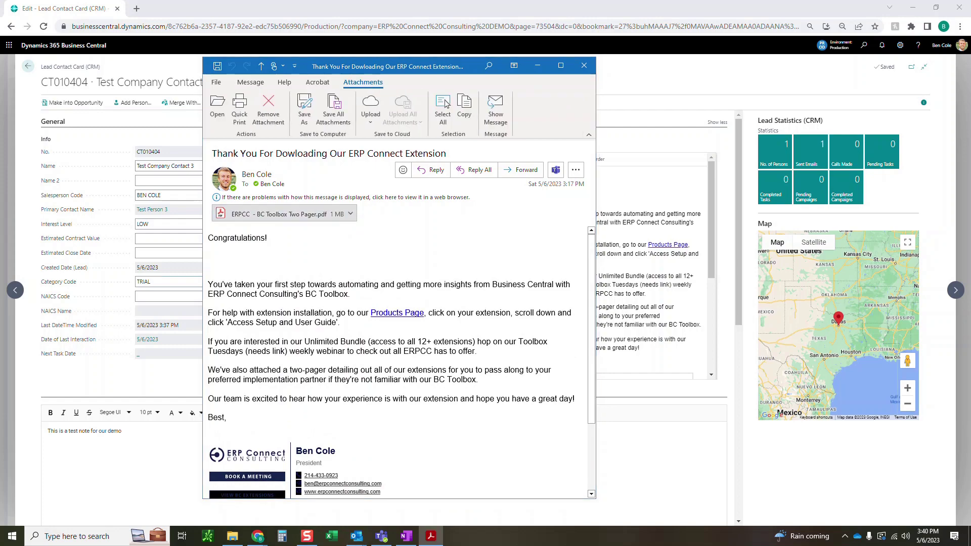
pyautogui.scroll(-8, 400, 304)
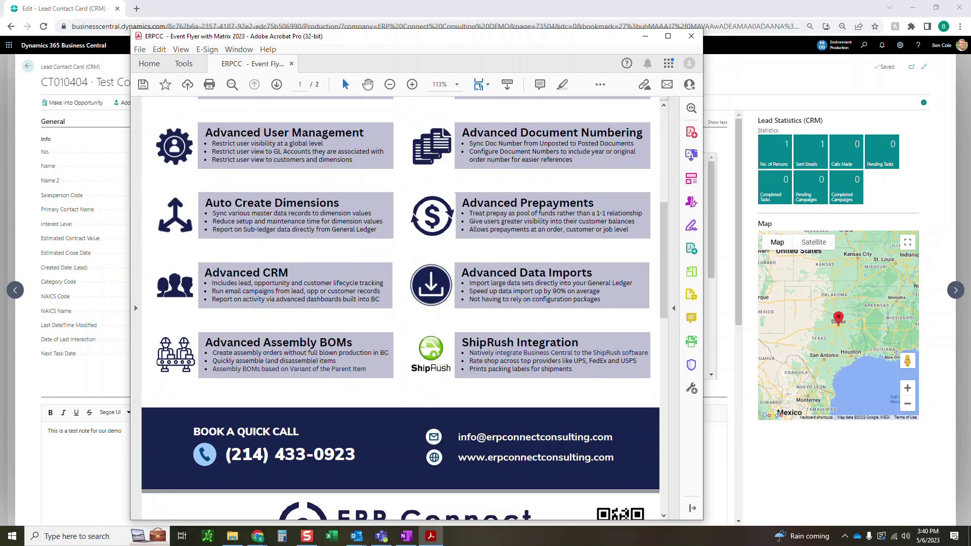
pyautogui.scroll(-15, 399, 303)
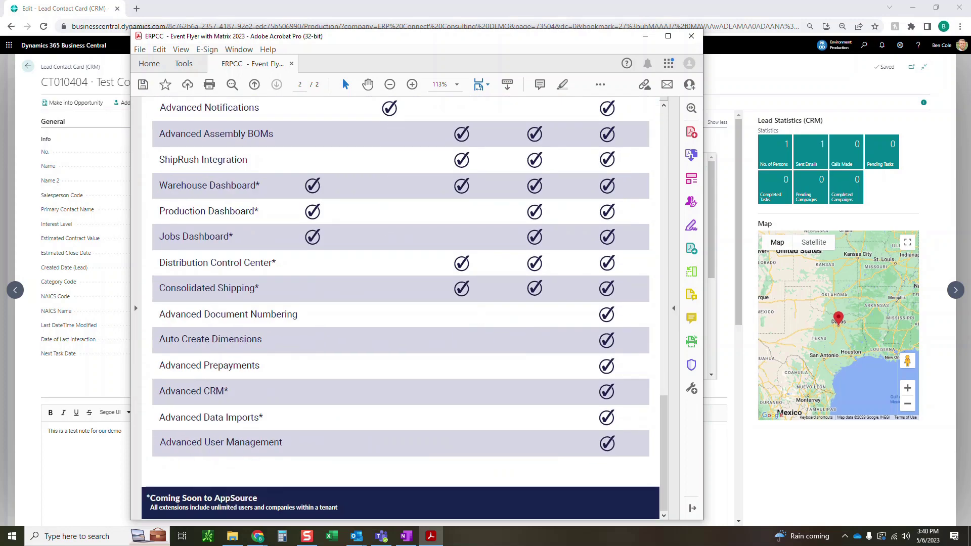
pyautogui.scroll(4, 400, 303)
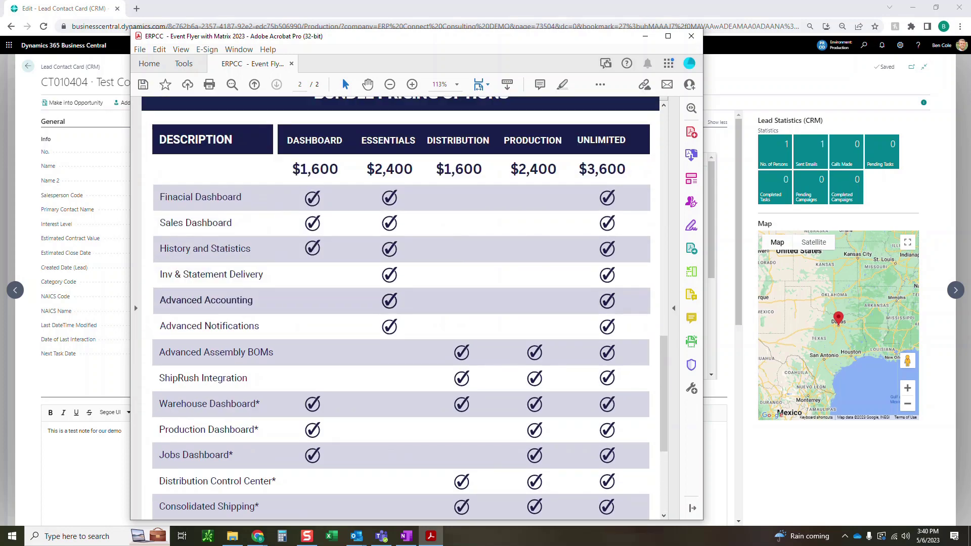
pyautogui.press('Home')
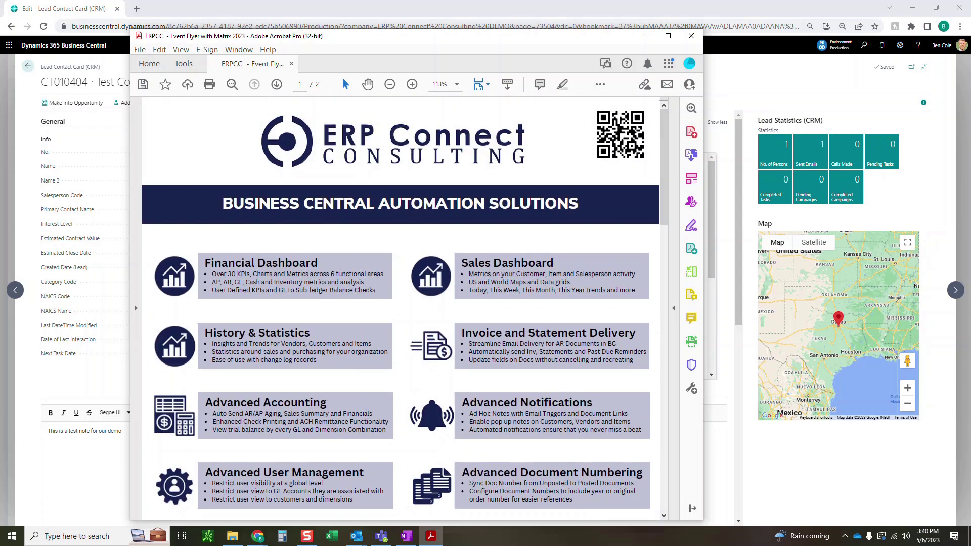
pyautogui.click(690, 36)
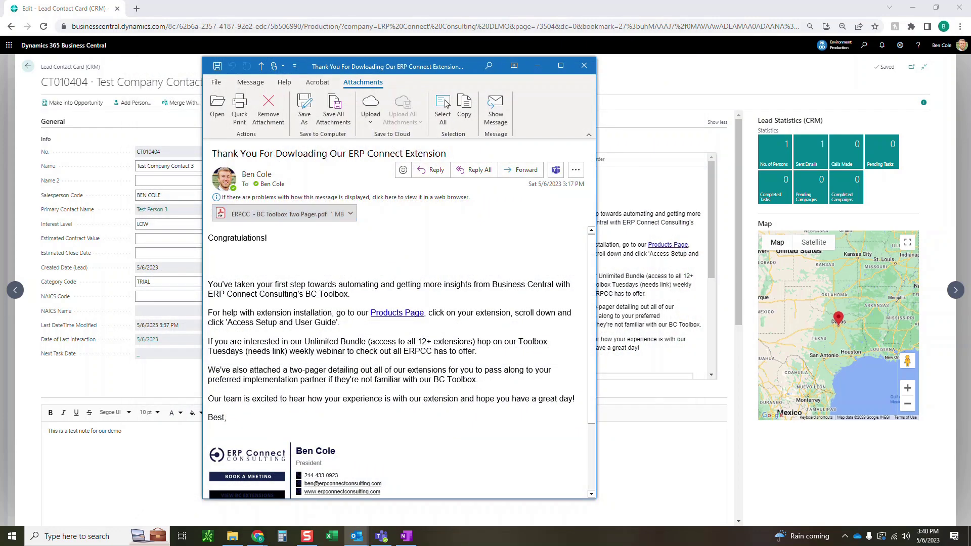
pyautogui.click(584, 65)
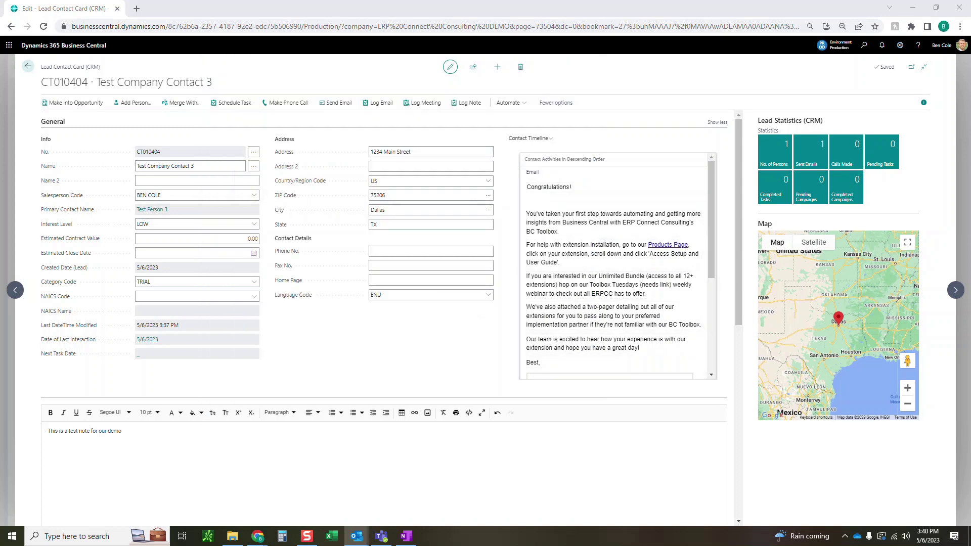
# Log an email on the lead with the text "We sent an email today on our products"
pyautogui.press('Right')
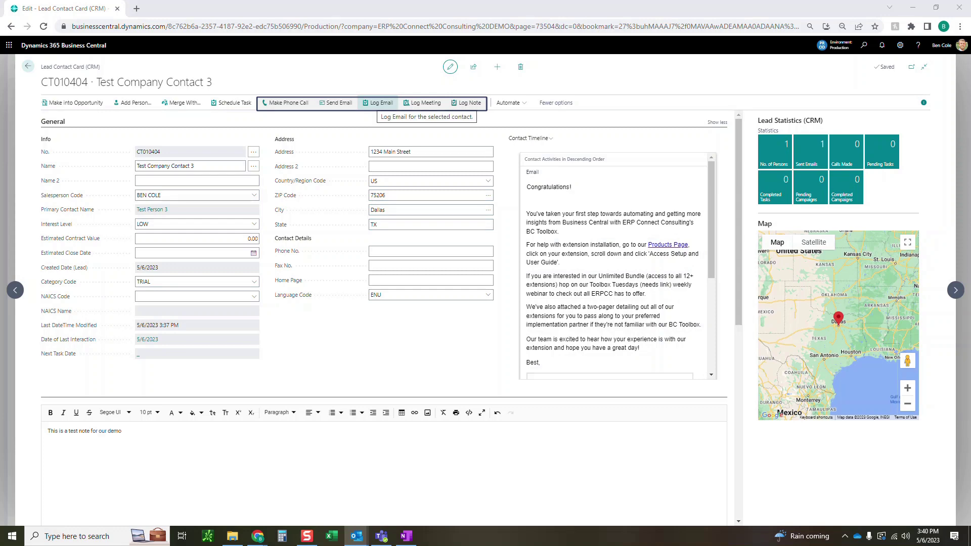
pyautogui.press('Right')
pyautogui.press('Right')
pyautogui.press('Return')
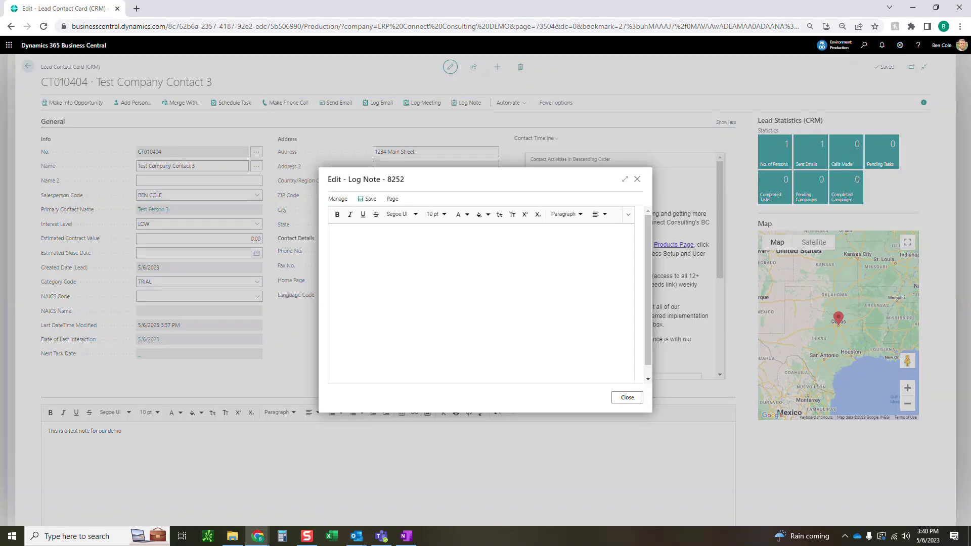
pyautogui.write('We sen')
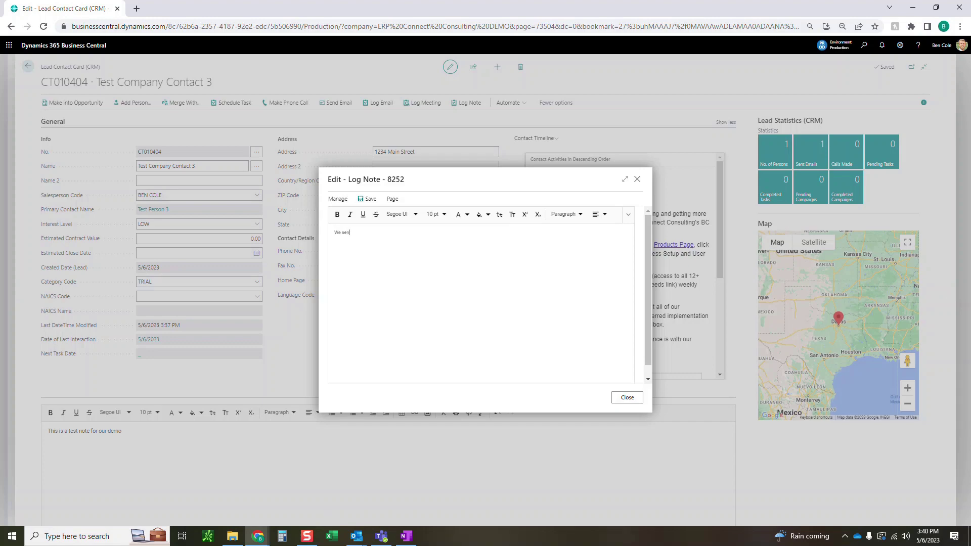
pyautogui.write('t an email today on our products')
pyautogui.click(627, 397)
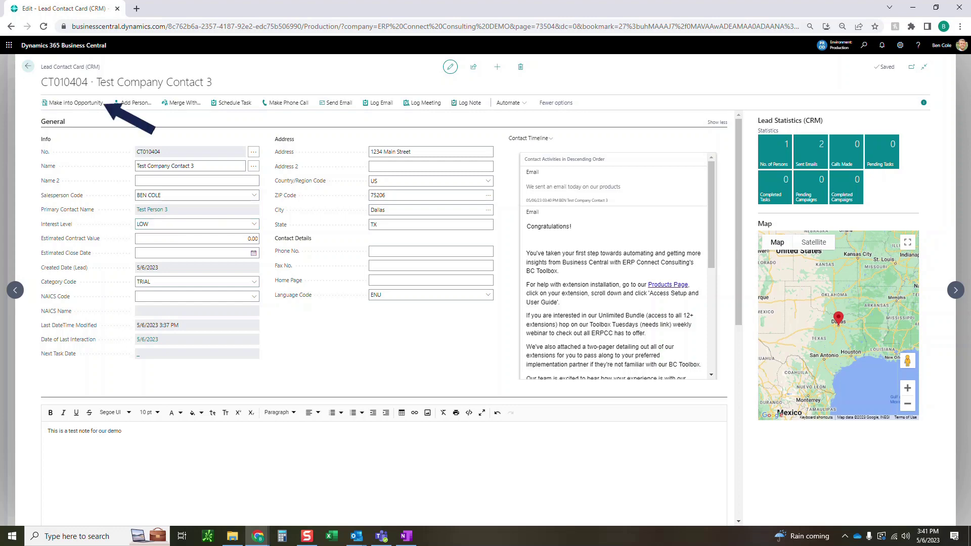
# Try to make the lead into an opportunity without an estimated contract value
pyautogui.click(76, 103)
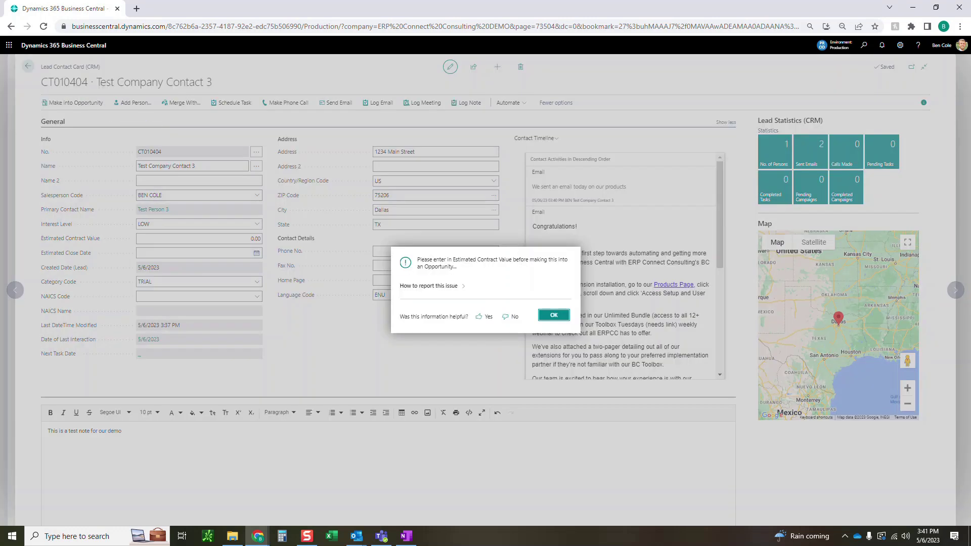
pyautogui.moveTo(419, 266); pyautogui.dragTo(457, 267)
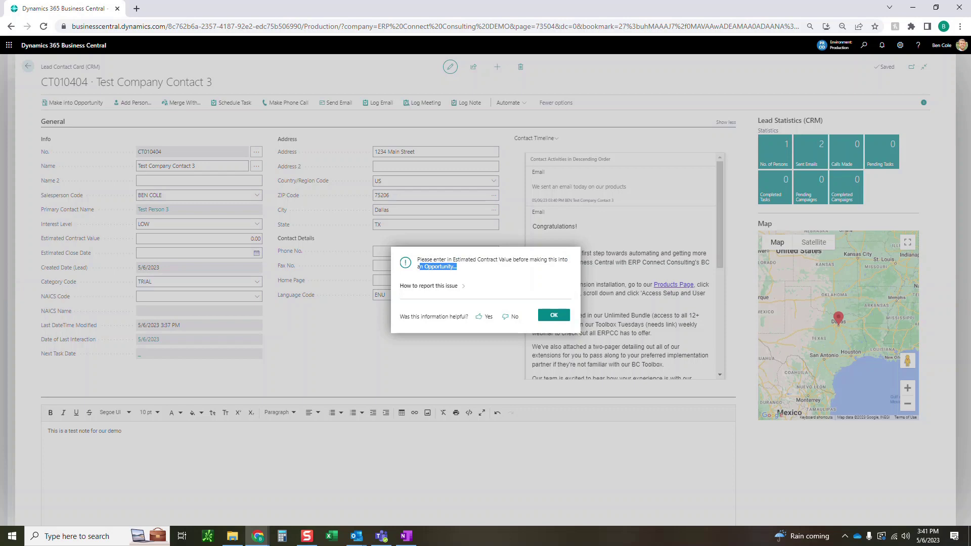
pyautogui.click(458, 266)
pyautogui.press('Return')
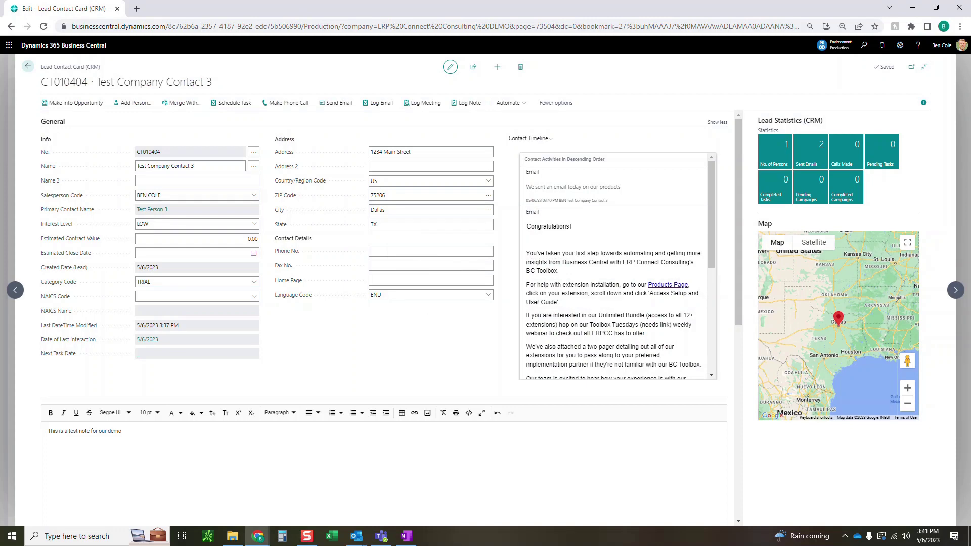
# Set the lead's estimated contract value to 1,000.00 and its estimated close date to 5/30/2023
pyautogui.click(252, 238)
pyautogui.write('1000')
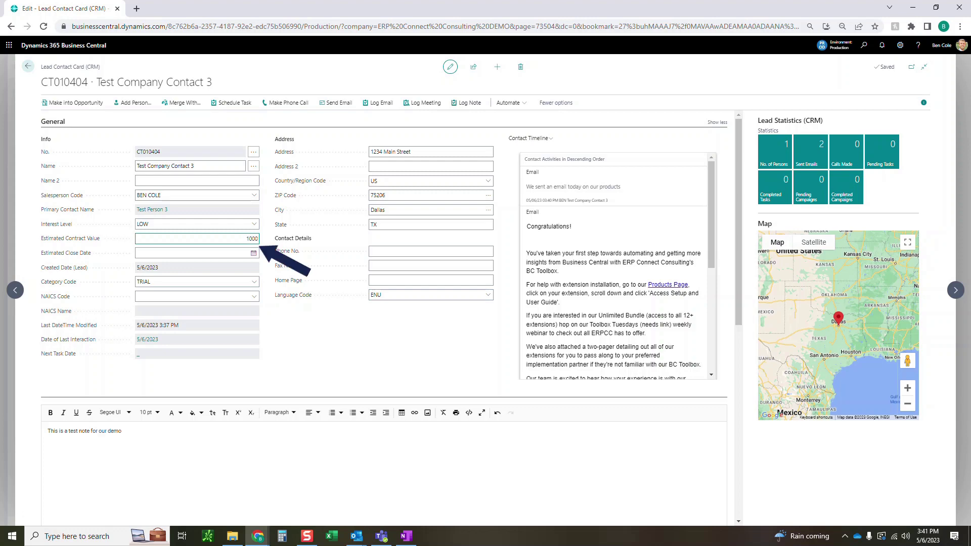
pyautogui.write('.00')
pyautogui.press('Tab')
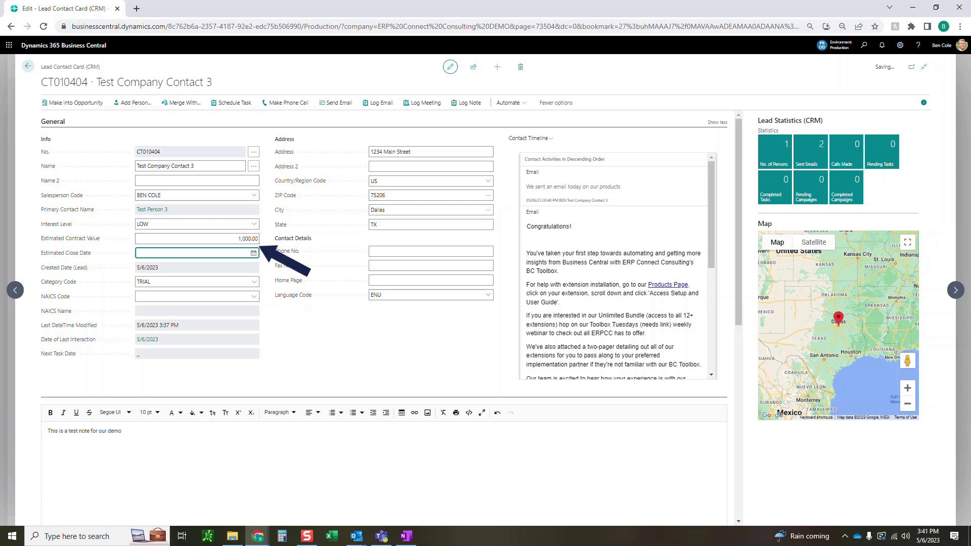
pyautogui.write('5/30/2023')
pyautogui.press('Tab')
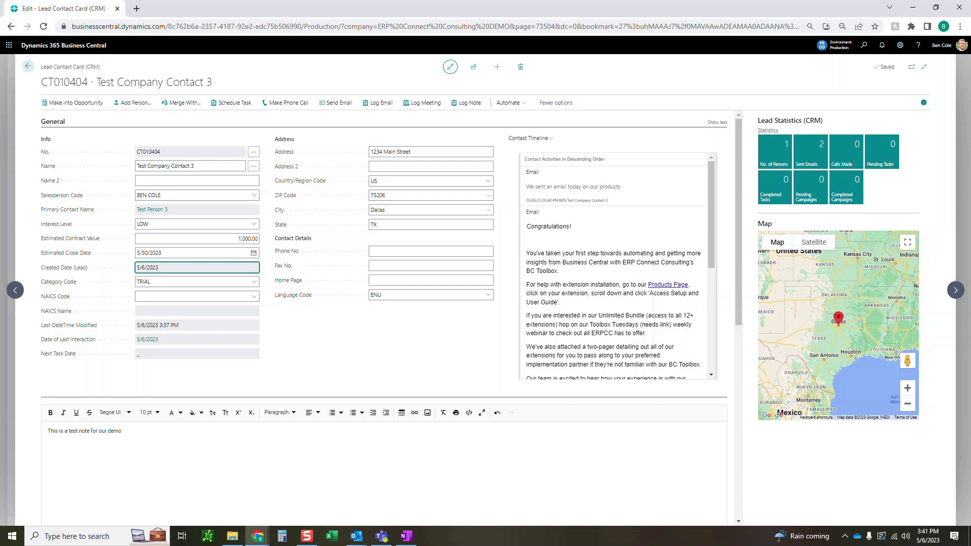
# Turn the lead into an opportunity, accept the confirmation, and clear the search in the leads list
pyautogui.click(76, 103)
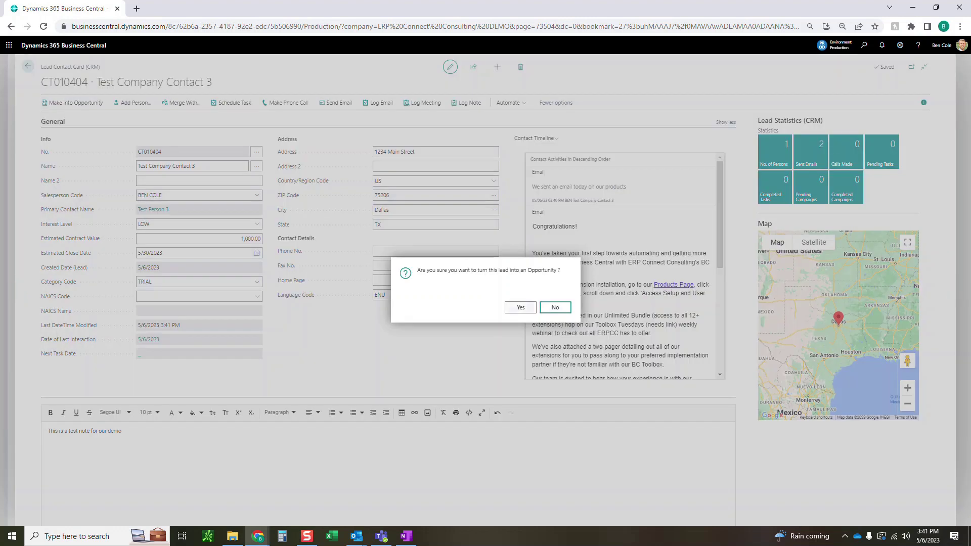
pyautogui.press('Return')
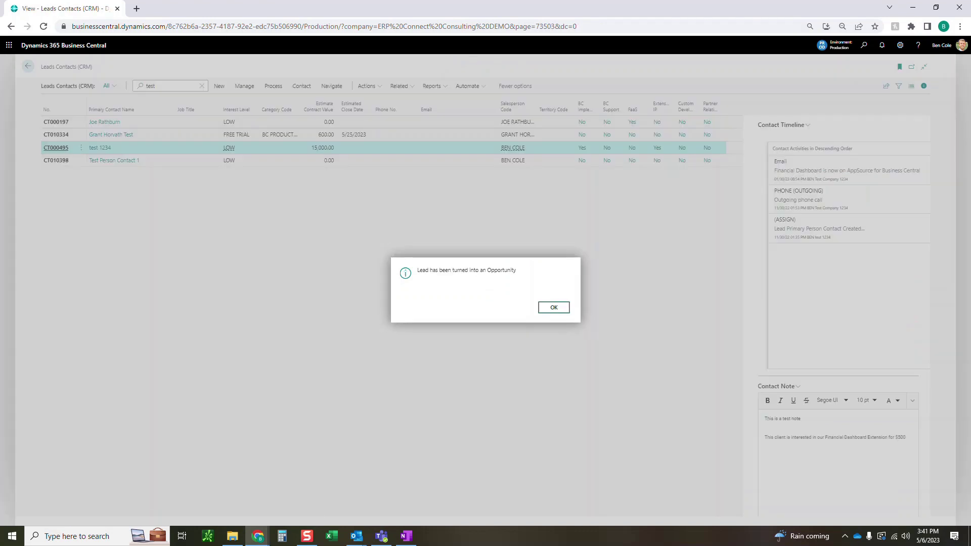
pyautogui.press('Return')
pyautogui.press('Escape')
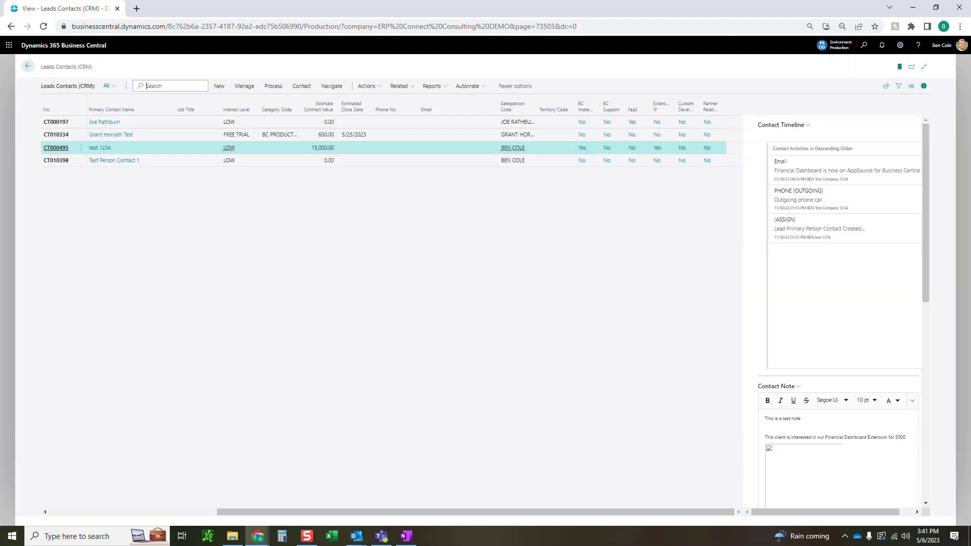
# Search the opportunity contacts for "test", open the card of Test Company Contact 3 and review its contact timeline
pyautogui.press('Escape')
pyautogui.press('Escape')
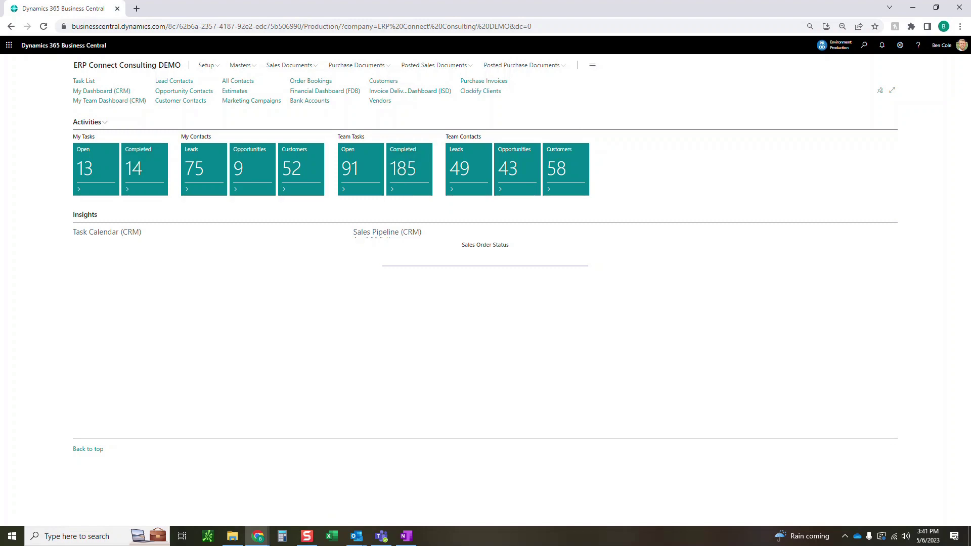
pyautogui.click(185, 91)
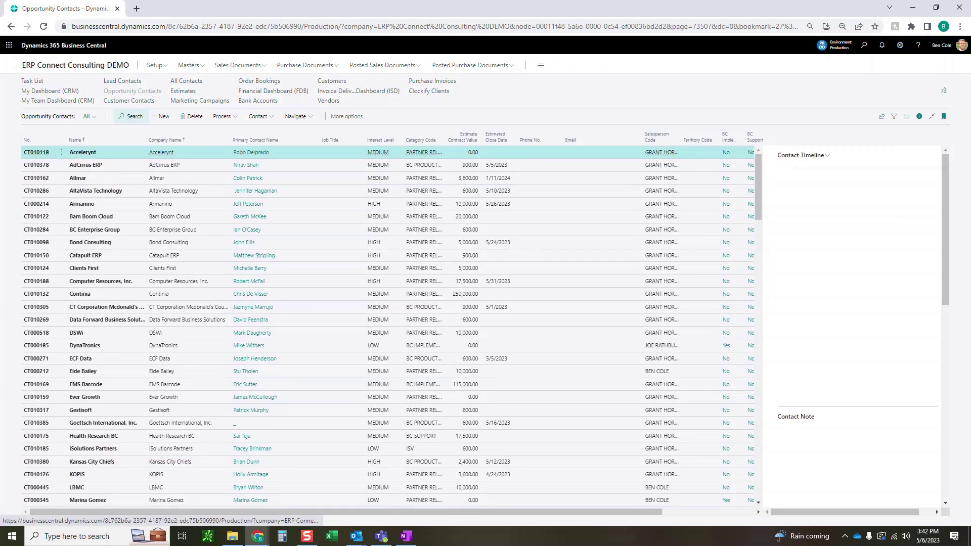
pyautogui.click(130, 116)
pyautogui.write('test')
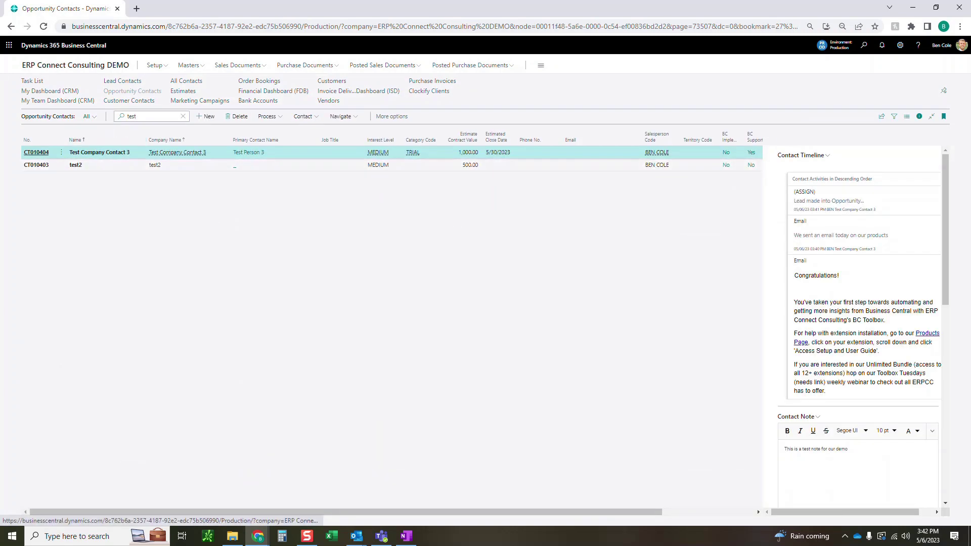
pyautogui.click(36, 152)
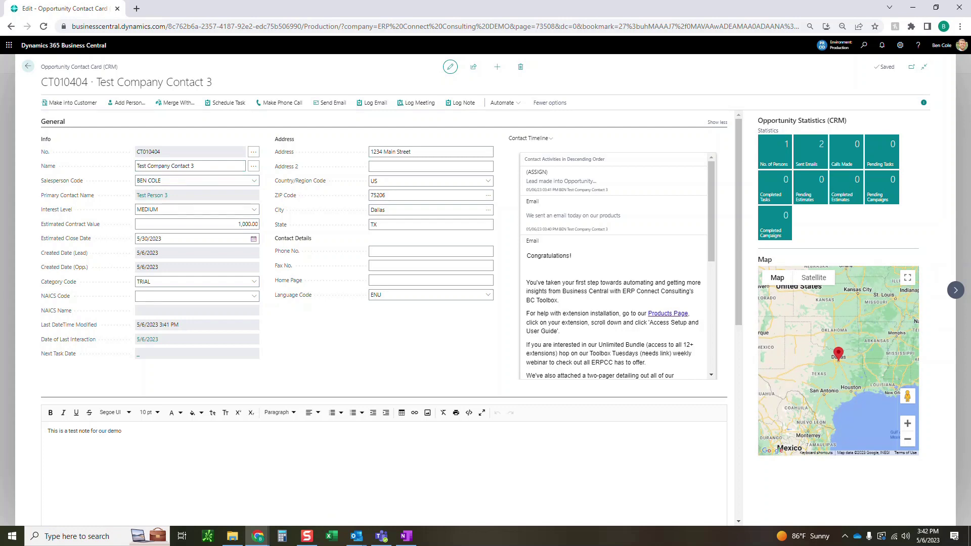
pyautogui.scroll(-2, 615, 218)
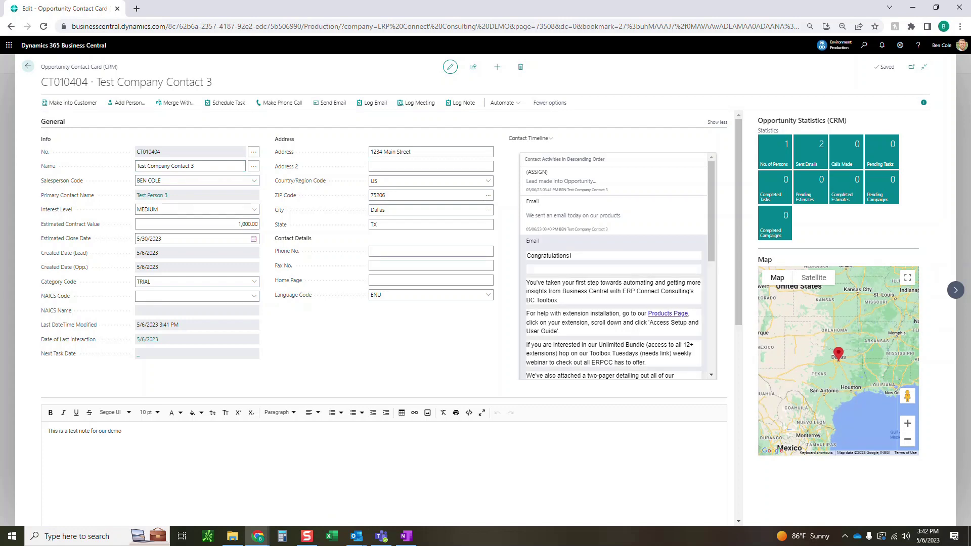
pyautogui.scroll(-4, 615, 217)
pyautogui.scroll(5, 614, 218)
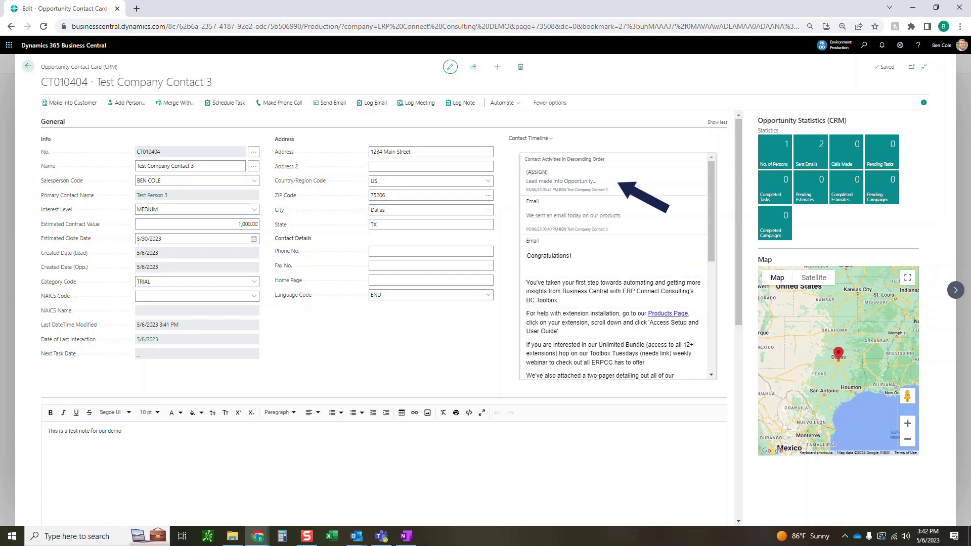
# Mark the agreement and onboarding form items in the opportunity's checklist as completed
pyautogui.scroll(-6, 227, 415)
pyautogui.scroll(-3, 207, 430)
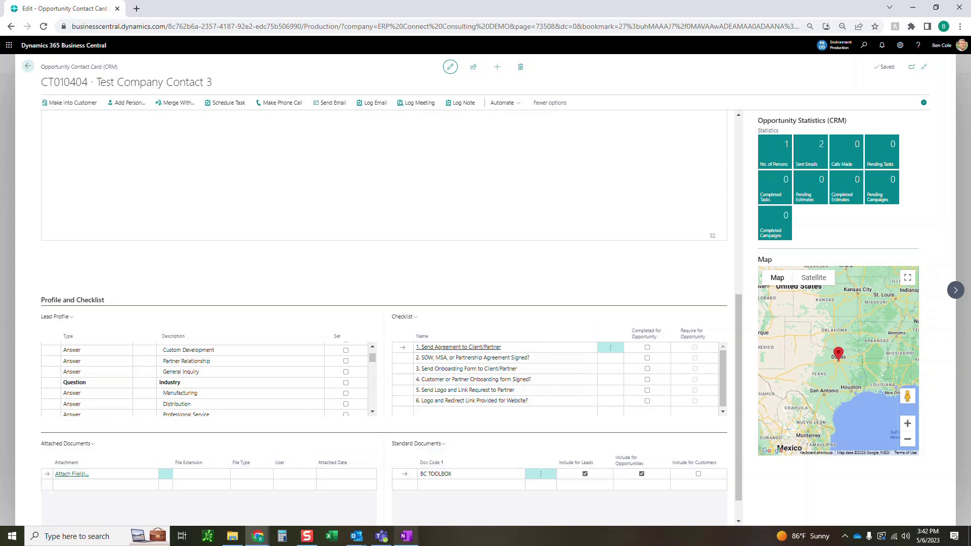
pyautogui.moveTo(406, 537)
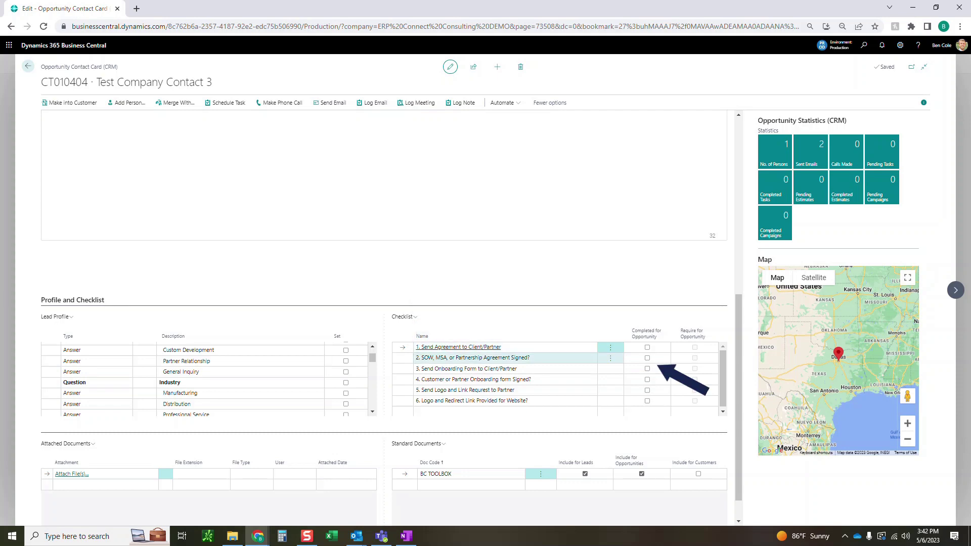
pyautogui.click(646, 347)
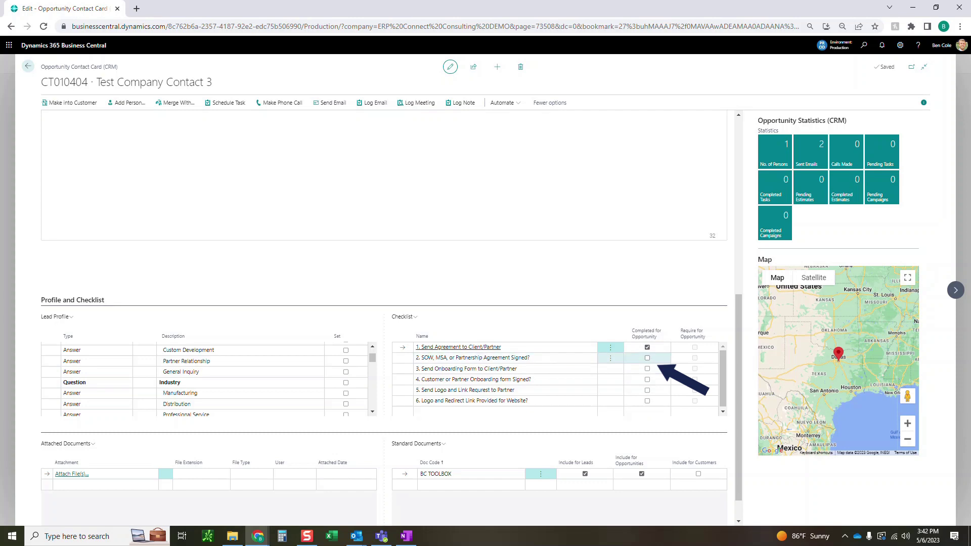
pyautogui.press('space')
pyautogui.press('Down')
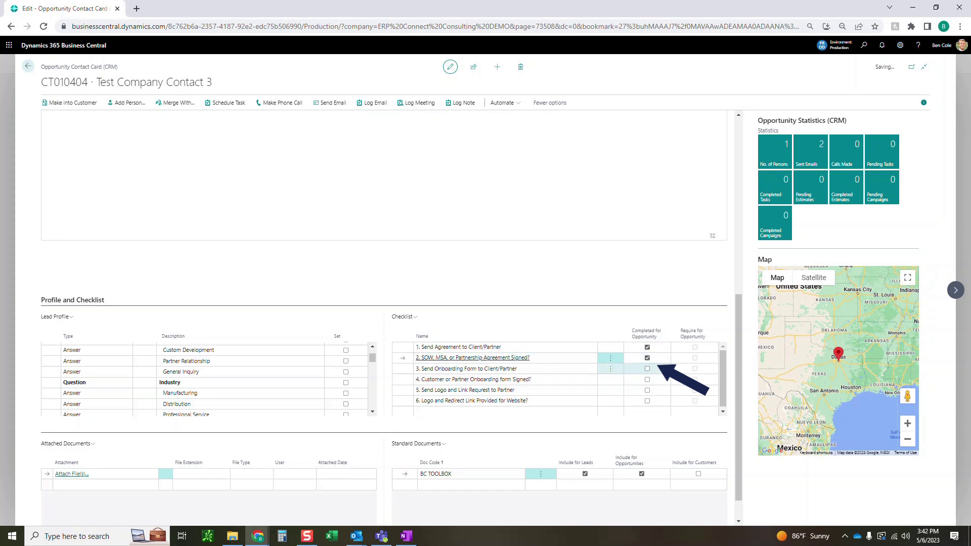
pyautogui.click(647, 369)
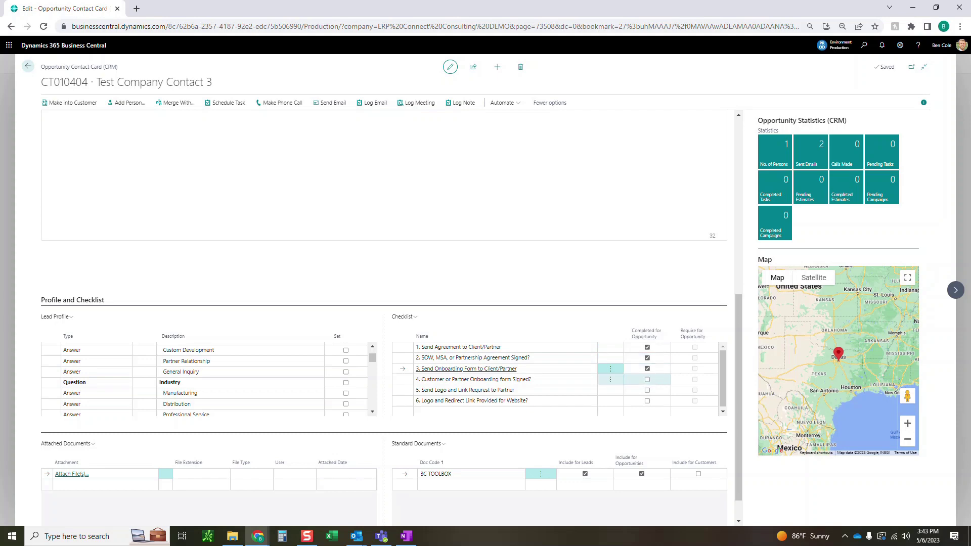
pyautogui.click(647, 380)
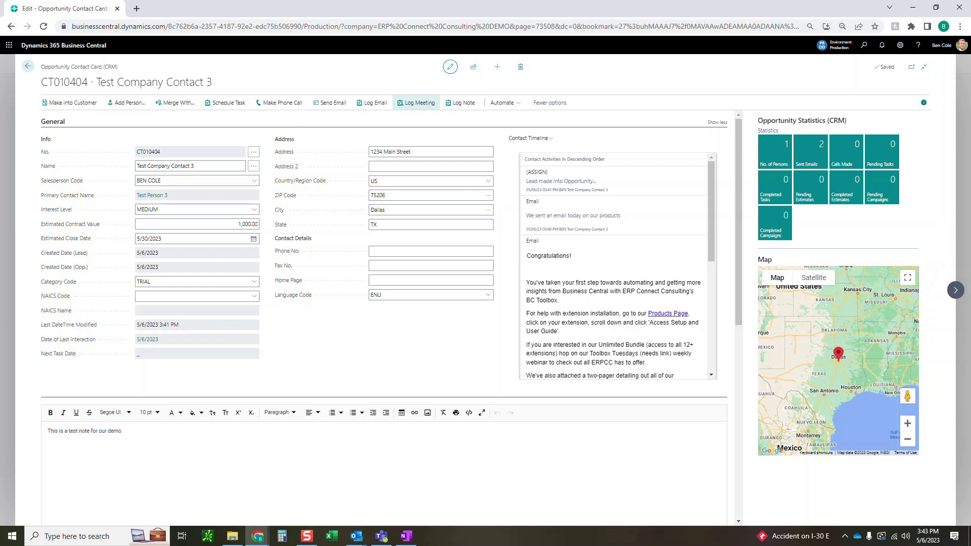
# Log a meeting on the opportunity with a short text about having had lunch with the contact at XYZ, and save it
pyautogui.click(460, 102)
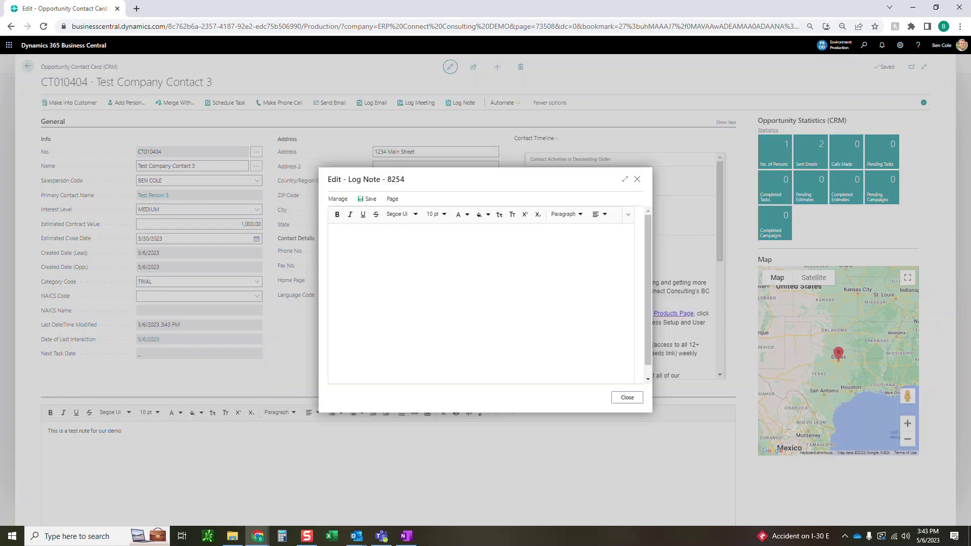
pyautogui.write('Had luy')
pyautogui.write('ch with Grant at XYZ.')
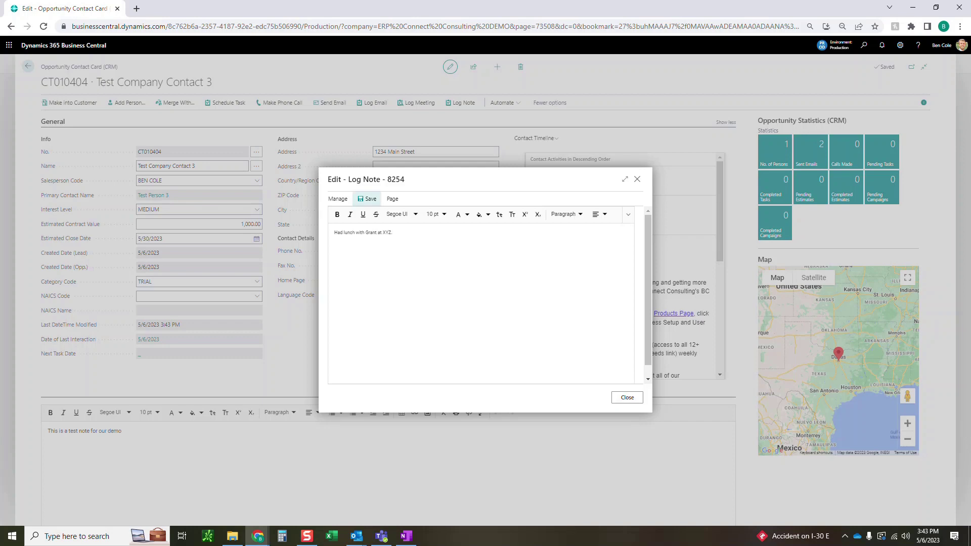
pyautogui.click(627, 397)
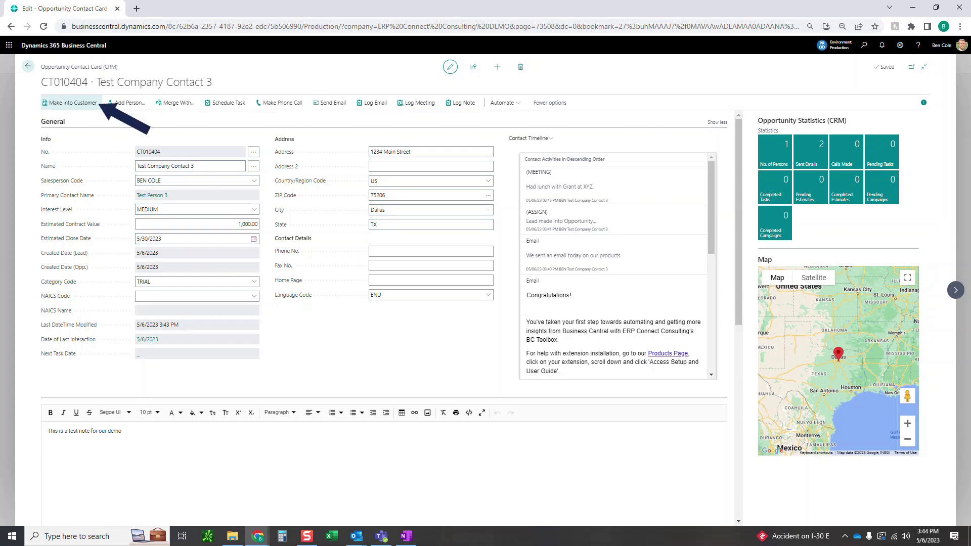
# Turn the opportunity into a customer, accepting the confirmation and applying the template to the record
pyautogui.click(73, 103)
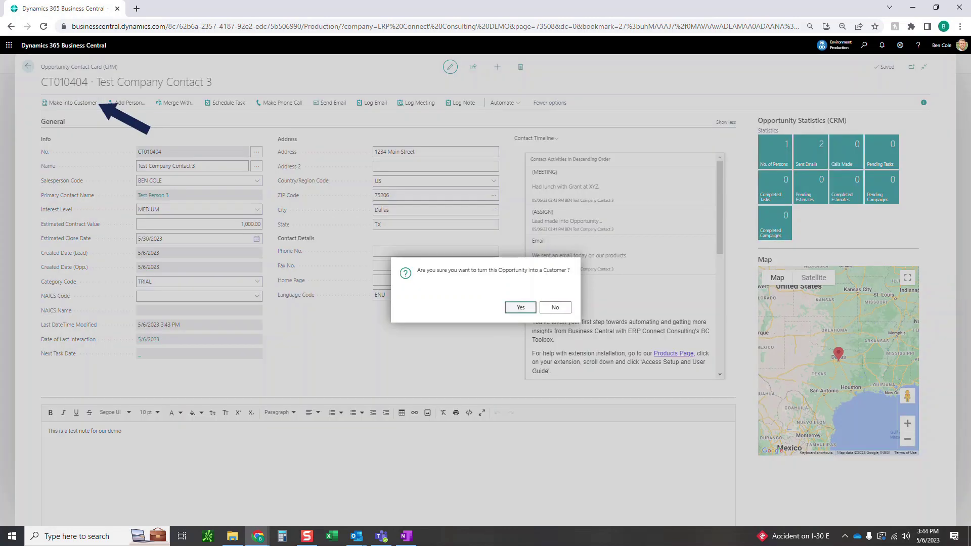
pyautogui.press('Return')
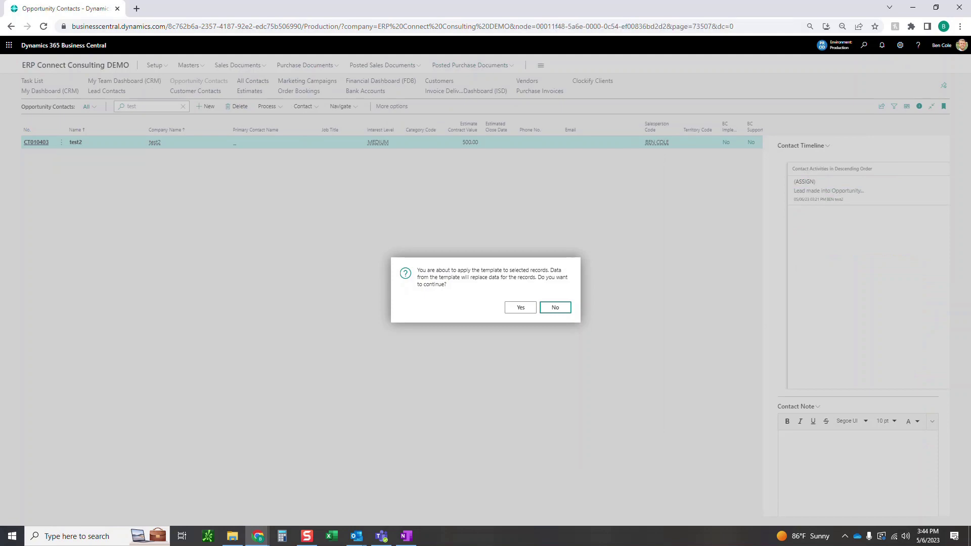
pyautogui.hotkey('shift', 'Tab')
pyautogui.press('Return')
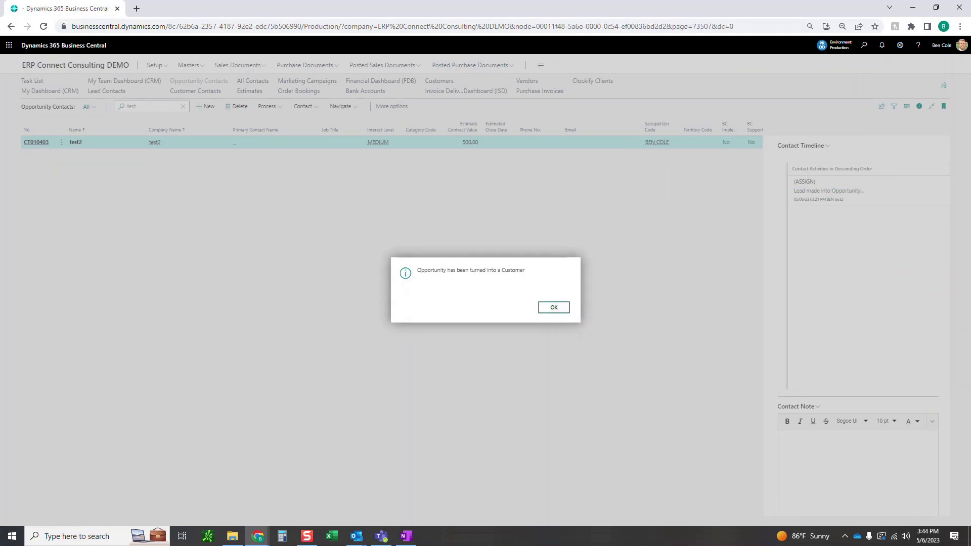
pyautogui.press('Return')
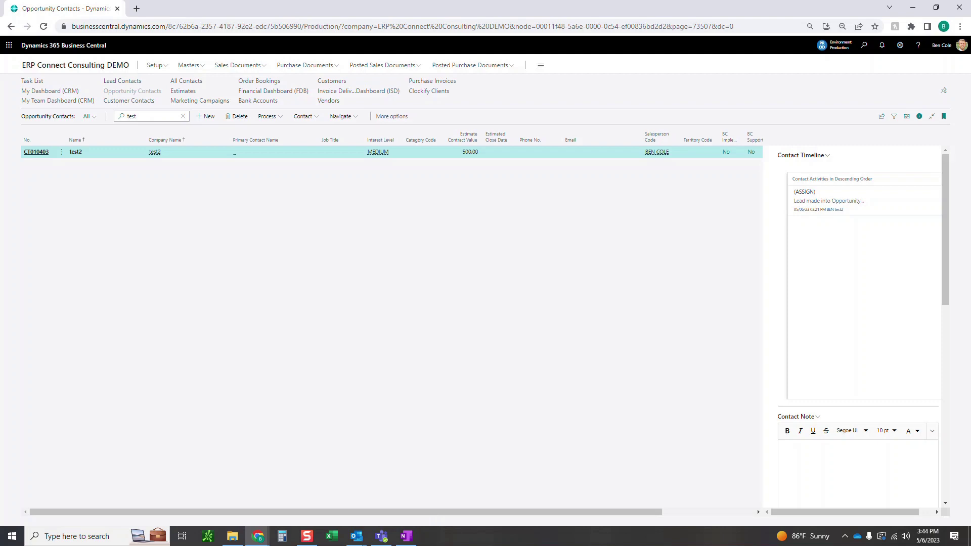
# Open Test Company Contact 3 from the customers list and examine the general, address, invoicing, payment and shipping details on its card
pyautogui.click(332, 81)
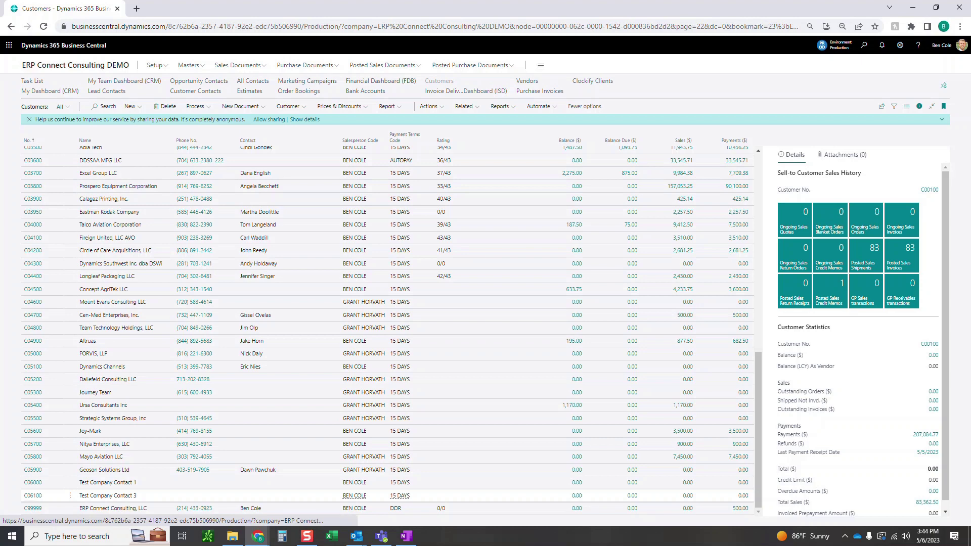
pyautogui.click(32, 495)
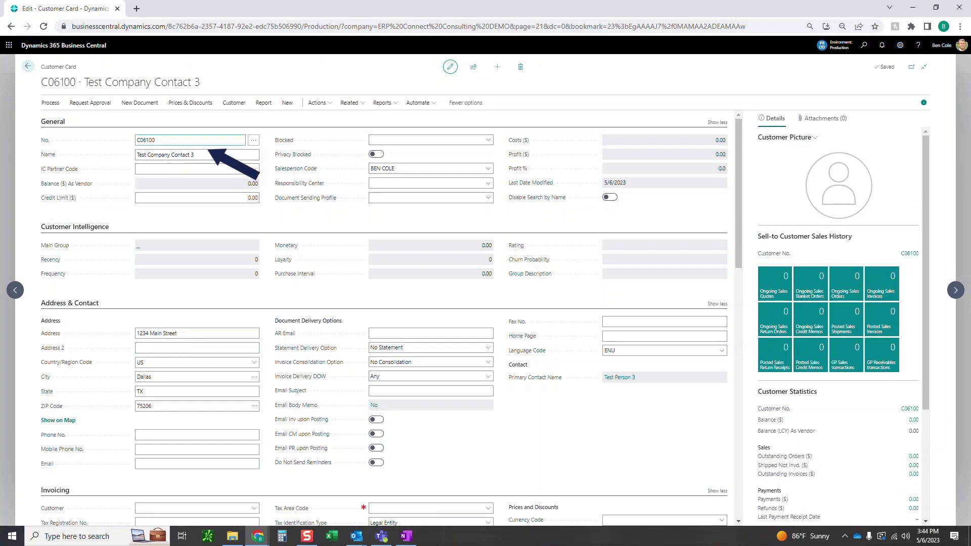
pyautogui.click(197, 155)
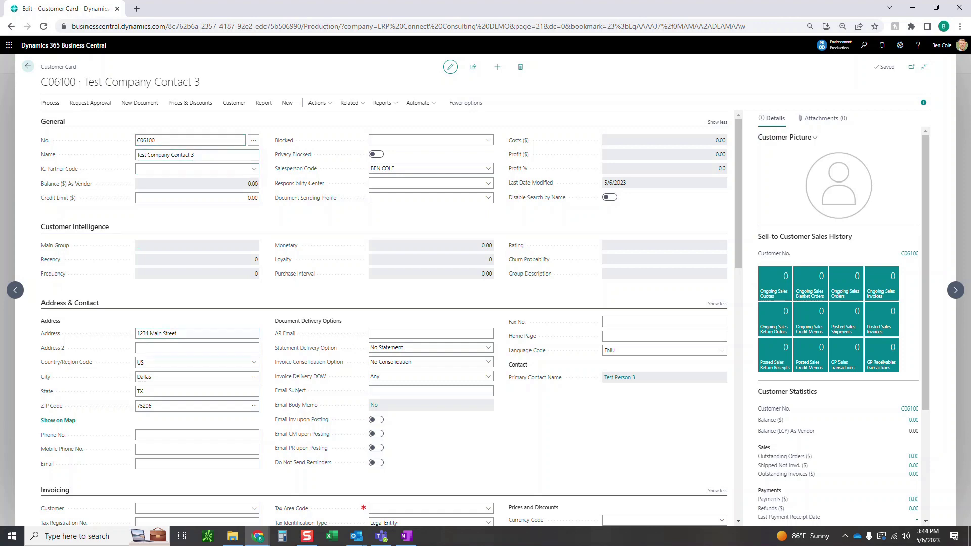
pyautogui.scroll(-3, 391, 319)
pyautogui.click(196, 284)
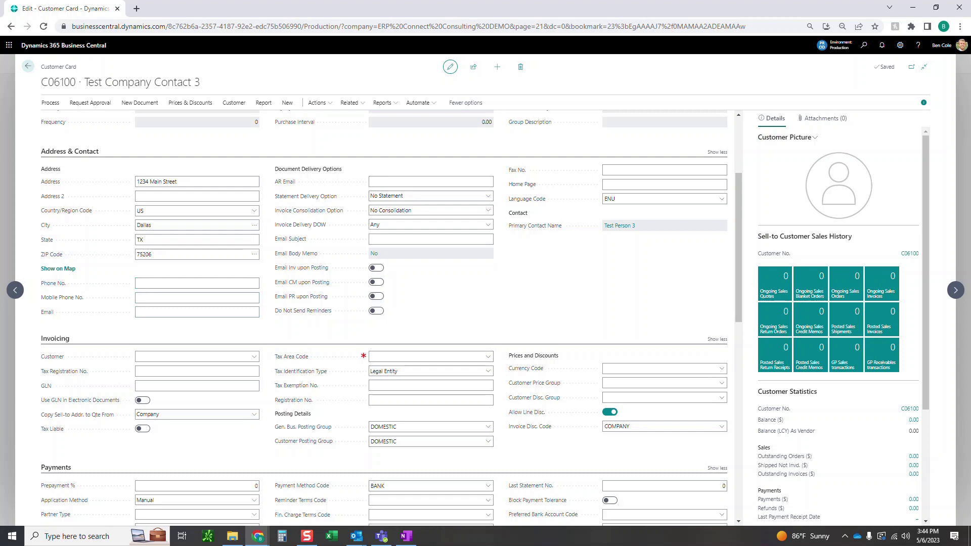
pyautogui.scroll(-10, 391, 313)
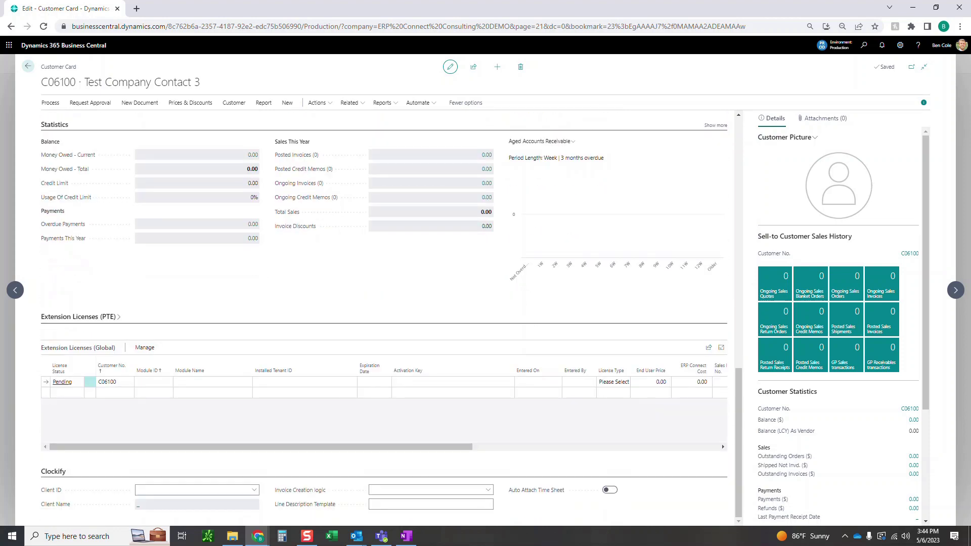
pyautogui.scroll(3, 391, 318)
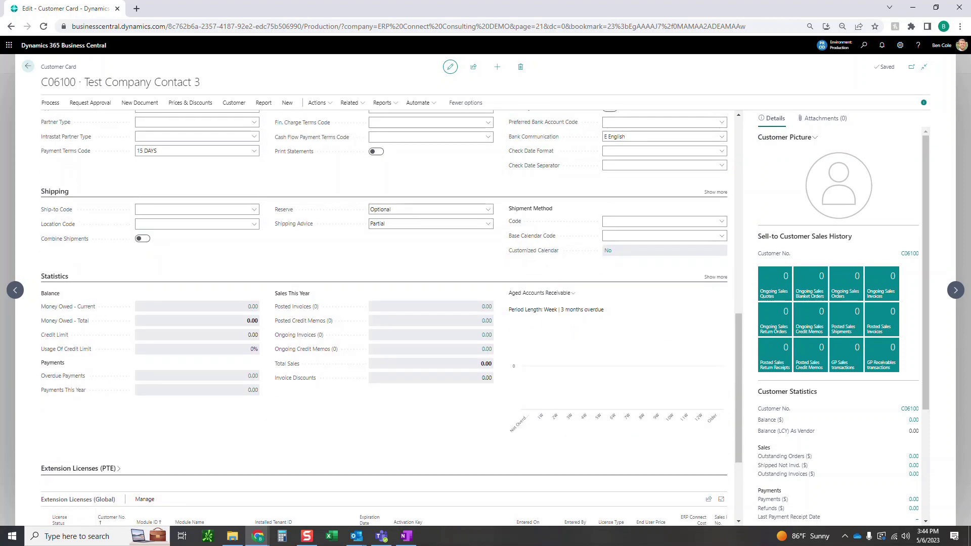
pyautogui.scroll(15, 391, 317)
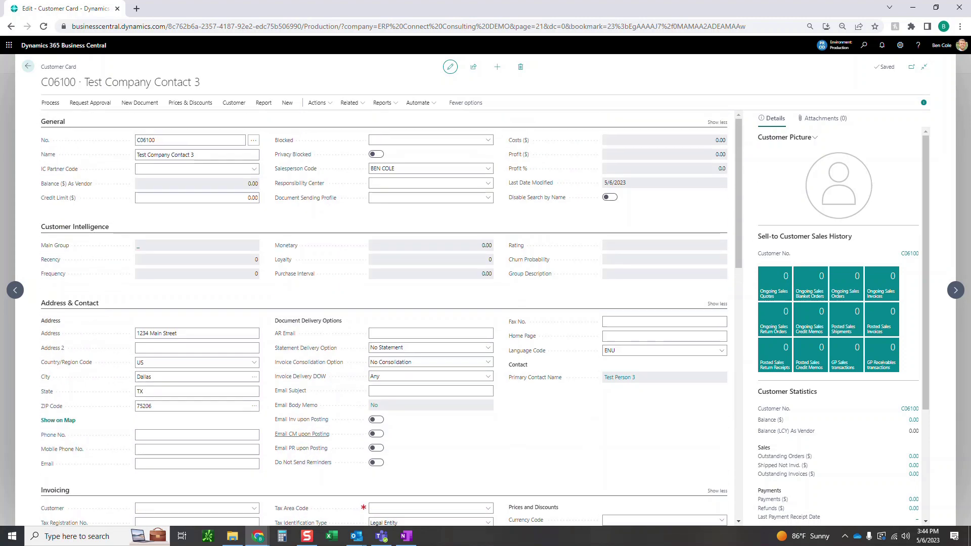
# Open the contact card linked to this customer and read through its timeline of logged activities
pyautogui.click(50, 103)
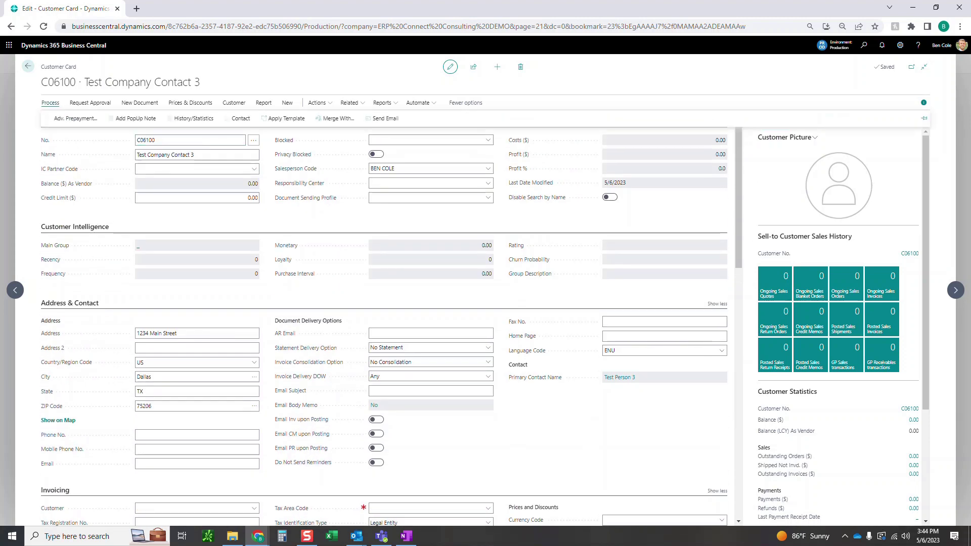
pyautogui.click(236, 118)
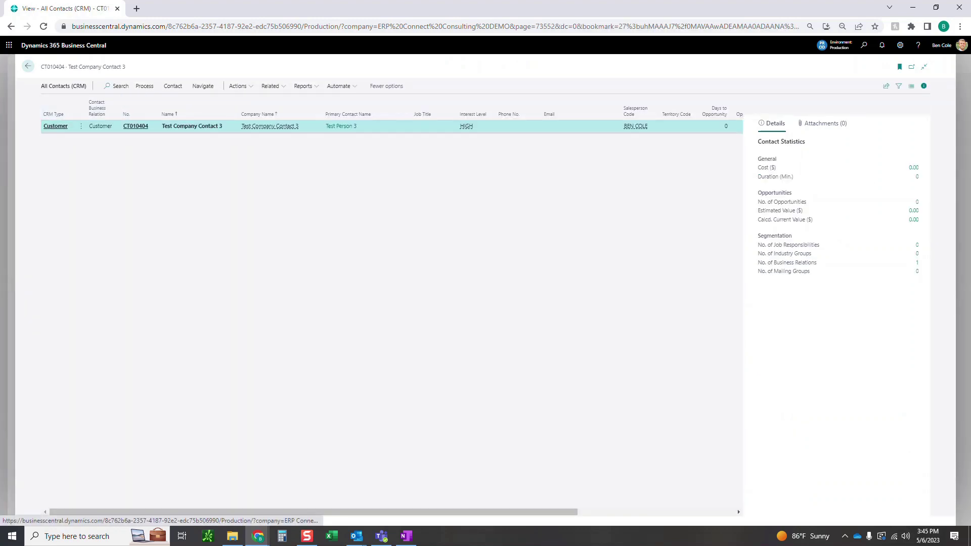
pyautogui.click(135, 126)
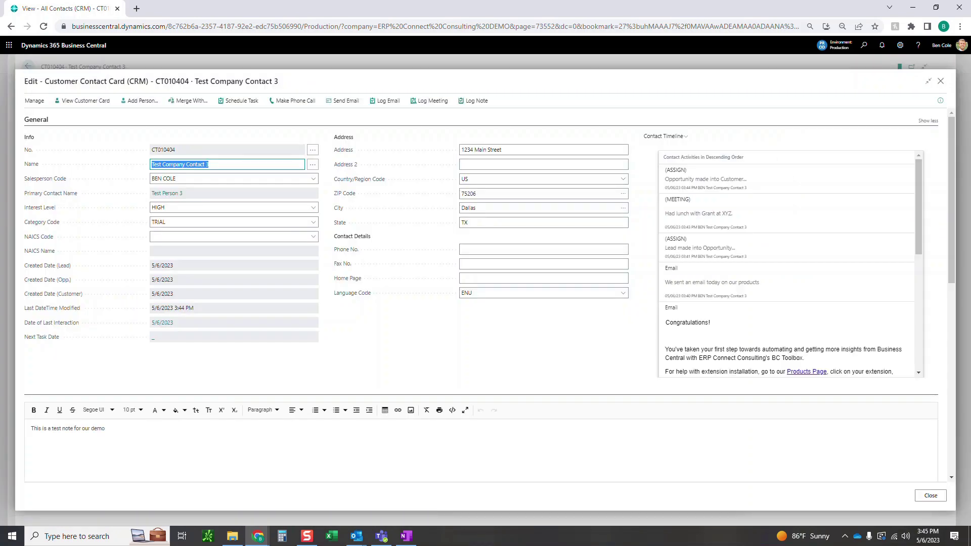
pyautogui.scroll(-5, 789, 263)
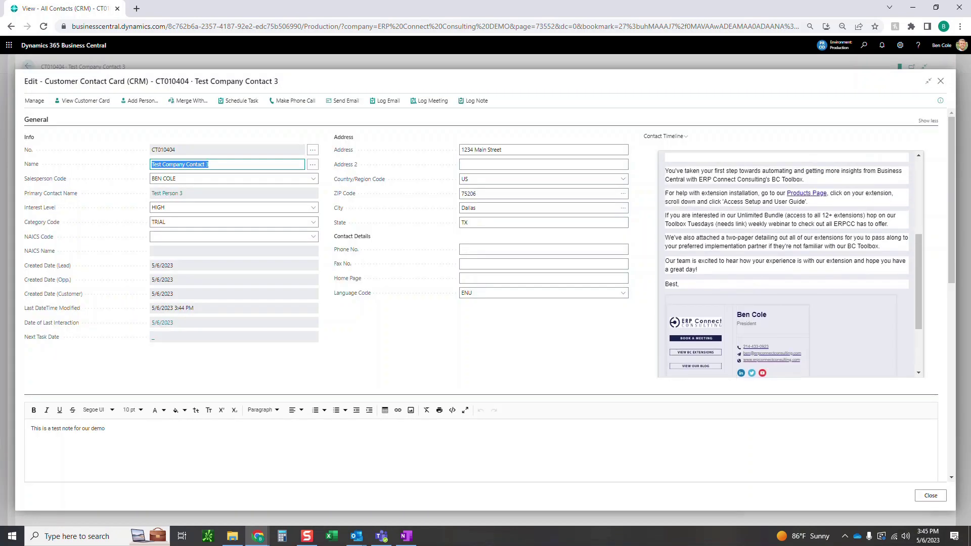
pyautogui.scroll(-2, 789, 263)
pyautogui.scroll(4, 789, 263)
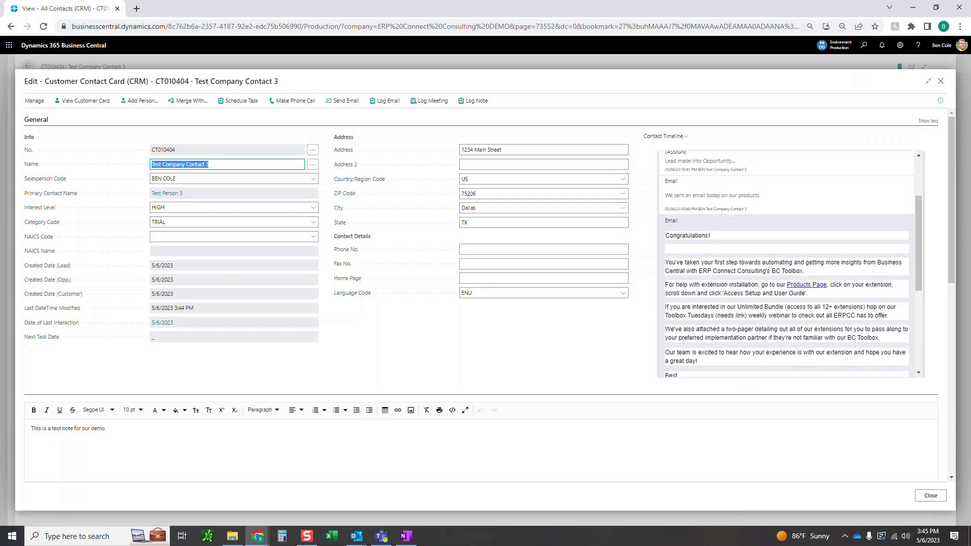
pyautogui.scroll(-3, 789, 262)
pyautogui.scroll(4, 789, 263)
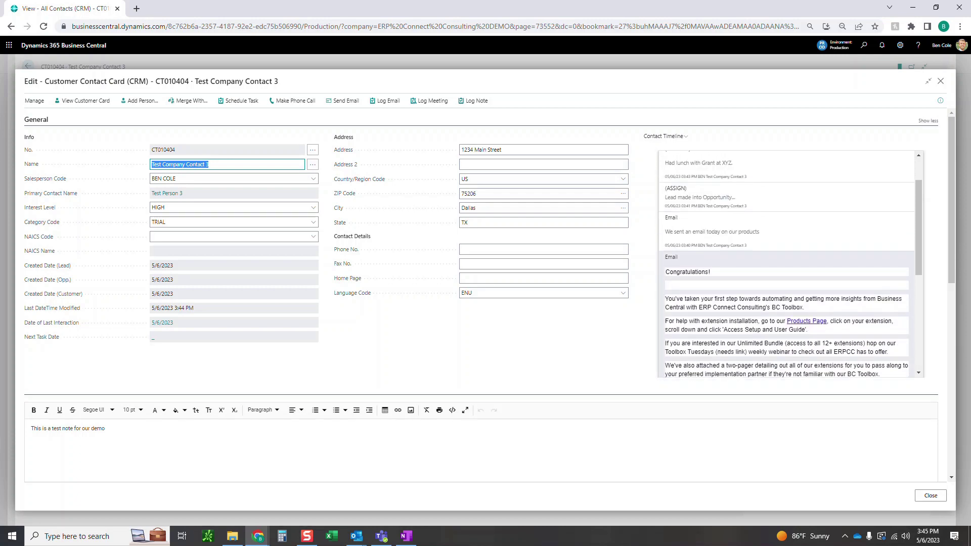
pyautogui.scroll(2, 789, 263)
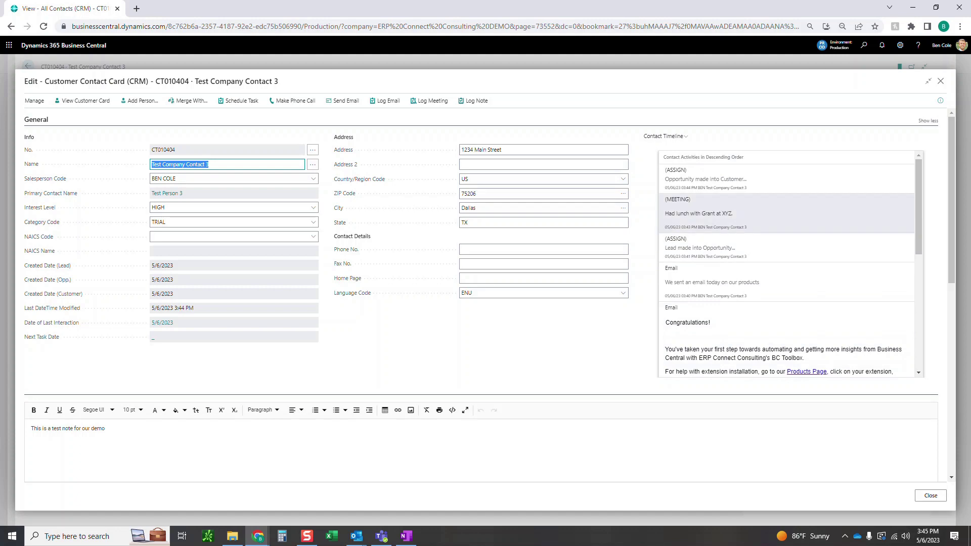